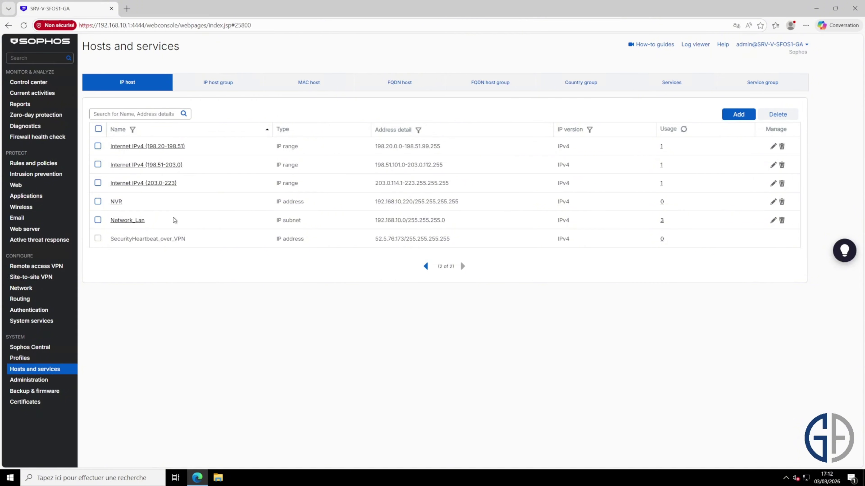
- Highlight the existing Network_Lan host's name and subnet address for reference
left_click_drag(170, 222, 110, 221)
left_click_drag(452, 222, 375, 221)
left_click(385, 228)
- Start a new IP host named SRV-V-AD1-GA with IP address 192.168.10.5
left_click(736, 115)
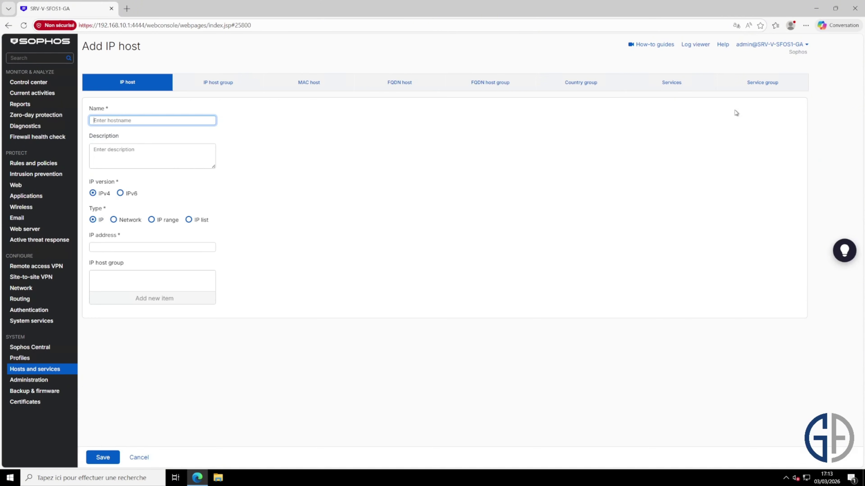
type("SRV-V-AD1-GA")
left_click(174, 246)
type("19")
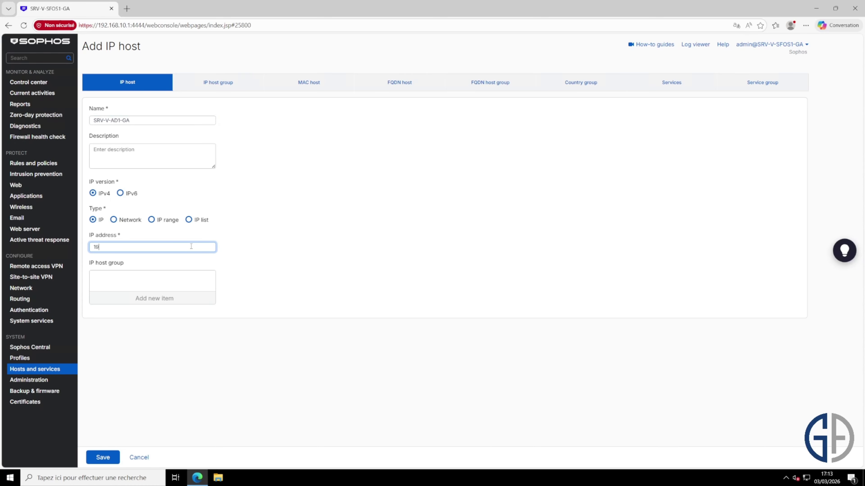
type("2.168.10.5")
- Create the Serveurs_ActiveDirectory host group for it and save the SRV-V-AD1-GA host
left_click(155, 302)
left_click(210, 311)
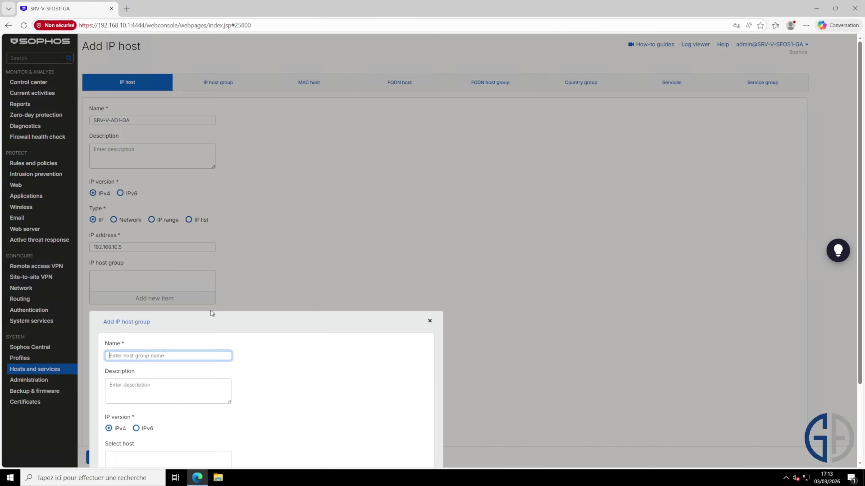
type("Serveurs_ActiveDirectory")
scroll(389, 394, "down", 3)
left_click(107, 418)
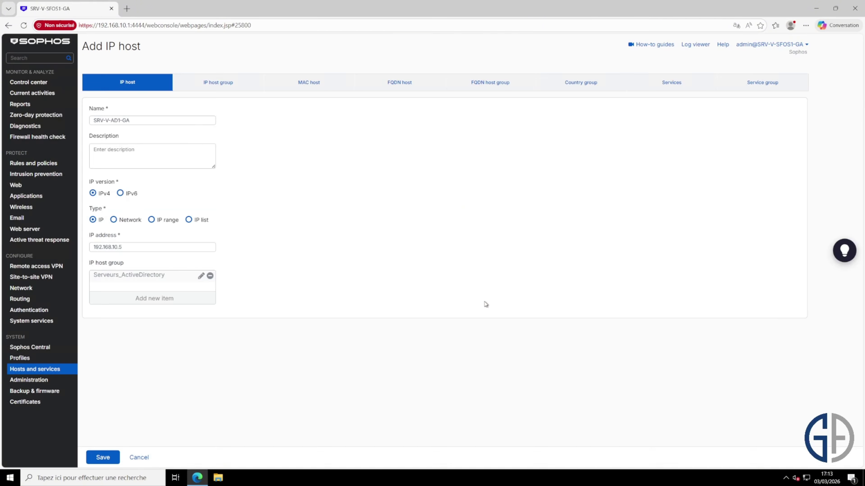
left_click(103, 457)
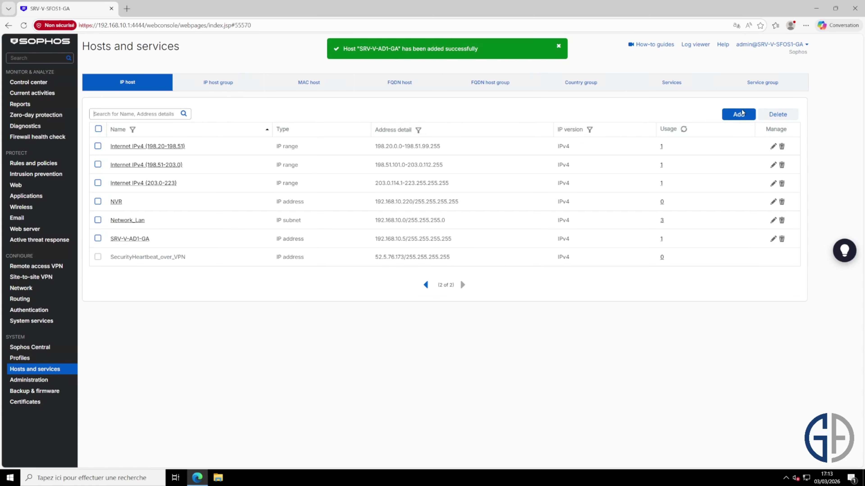
- Add IP host SRV-V-AD2-GA at 192.168.10.6 in the Serveurs_ActiveDirectory group and save
left_click(738, 114)
type("SRV-V-AD2-GA")
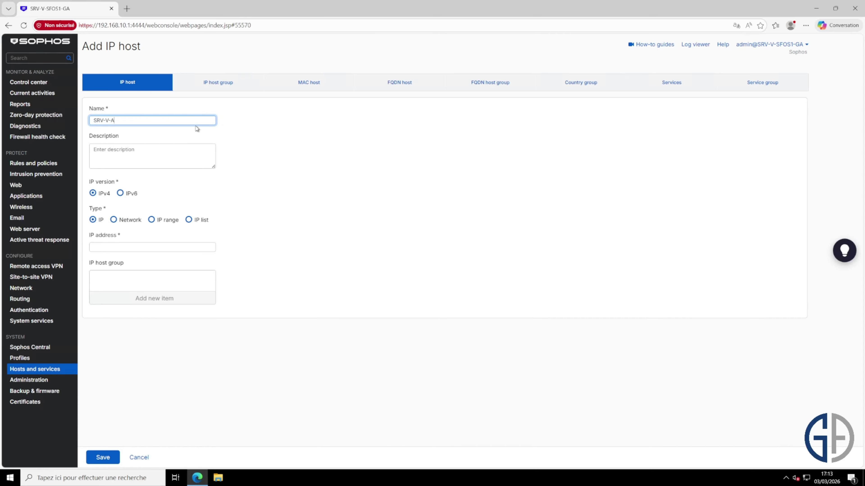
key("Tab")
key("Tab")
key("Tab")
key("Tab")
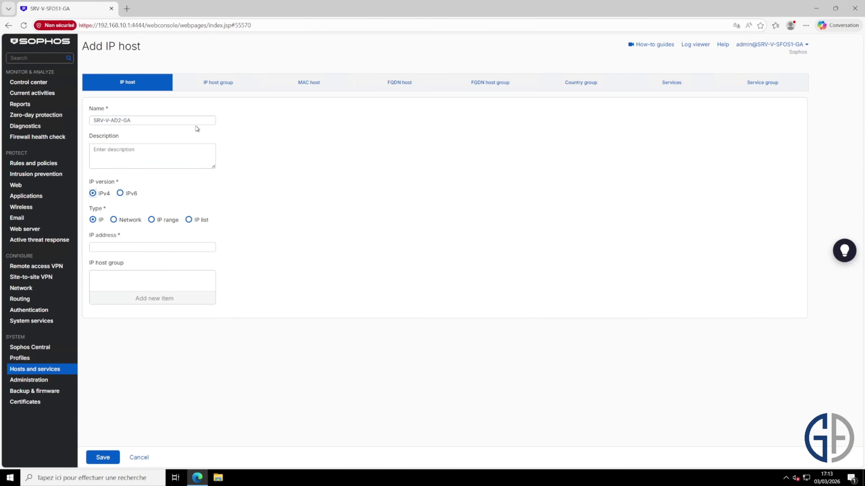
type("192.168.10.6")
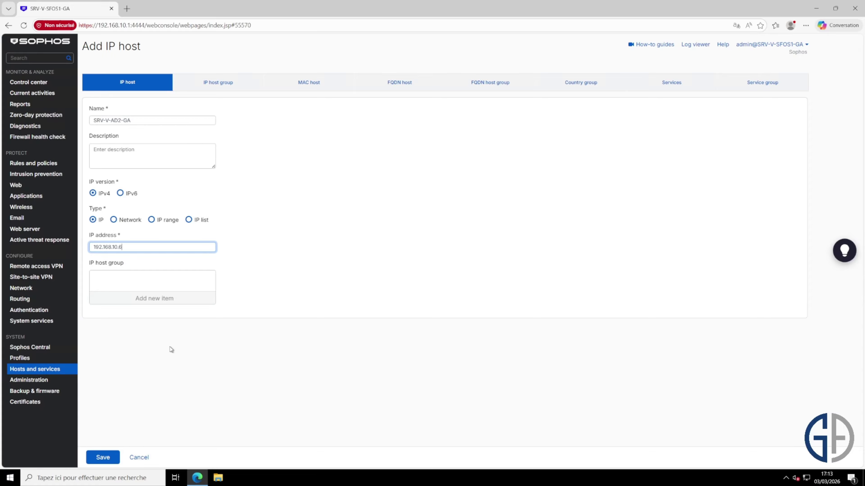
left_click(181, 301)
left_click(164, 347)
left_click(167, 361)
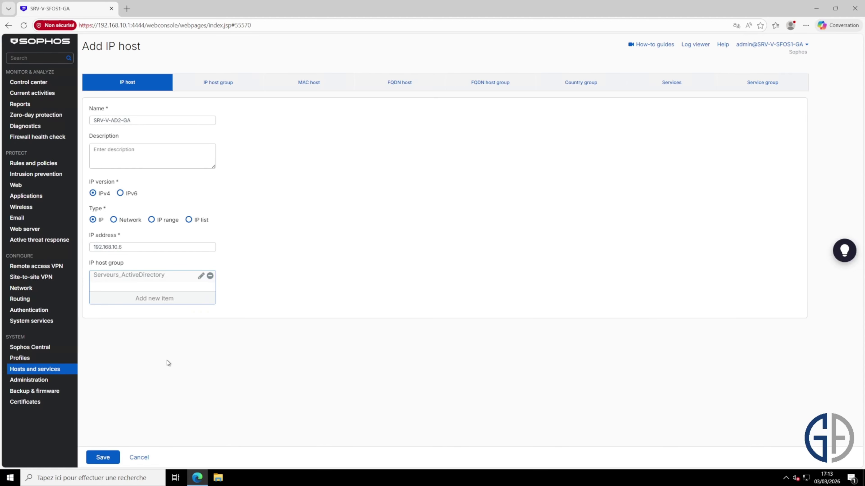
left_click(103, 457)
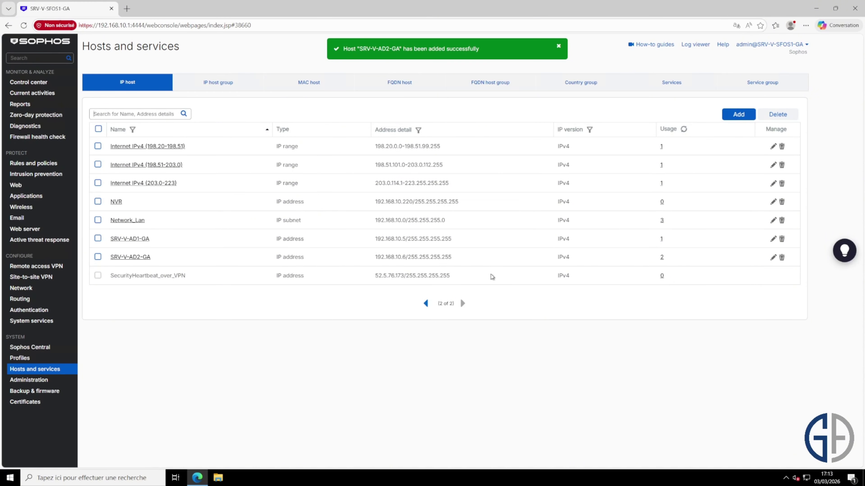
- Highlight the Network_Lan, SRV-V-AD1-GA and SRV-V-AD2-GA addresses in the host list
left_click_drag(457, 220, 374, 221)
left_click_drag(473, 244, 366, 241)
left_click(470, 265)
left_click_drag(452, 257, 385, 257)
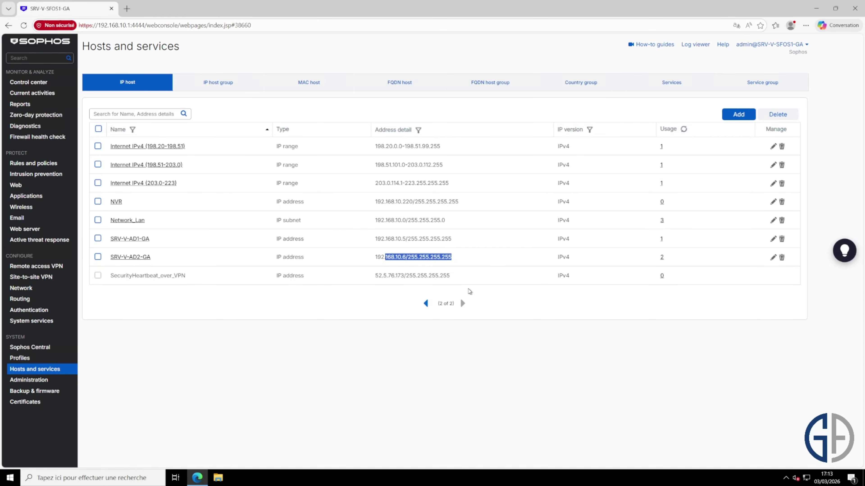
- Go to Remote access VPN's SSL VPN tab and open SSL VPN global settings
left_click(477, 260)
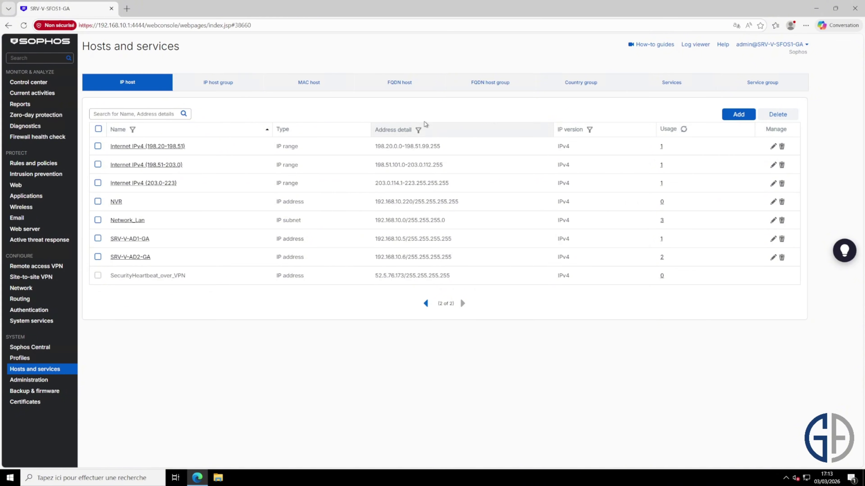
left_click(45, 268)
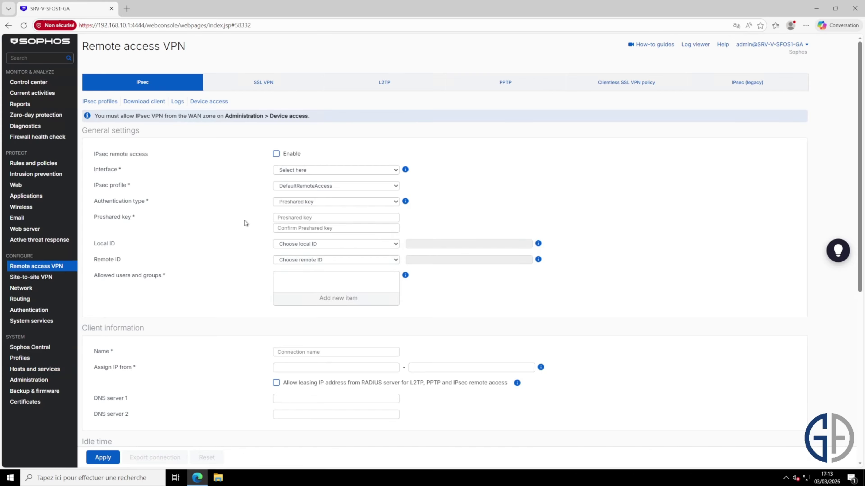
left_click(272, 84)
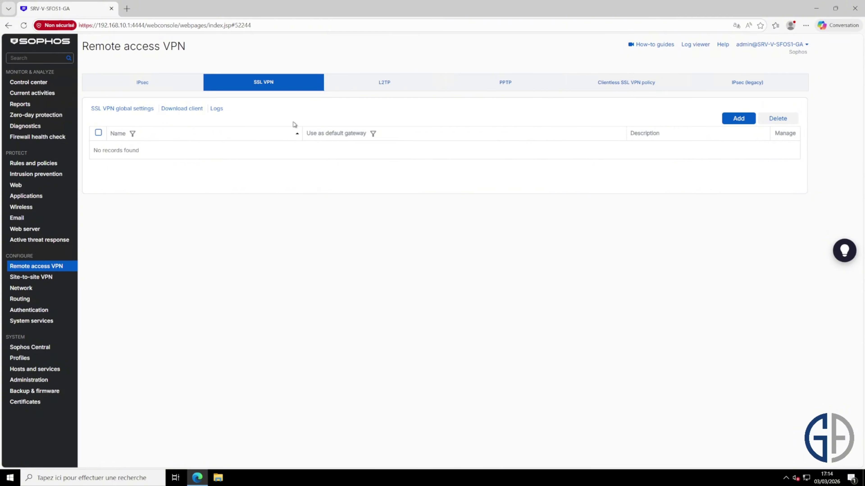
left_click(150, 109)
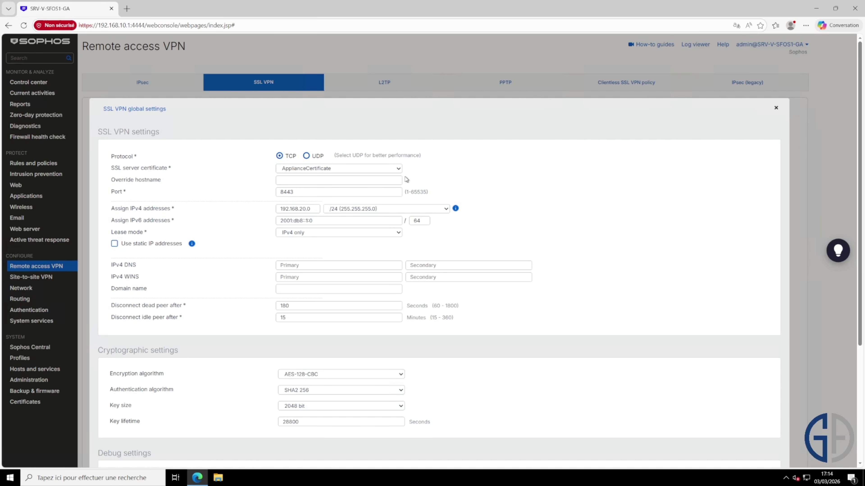
- Review protocol, certificate and override hostname, then close the global settings without saving
left_click_drag(168, 168, 111, 164)
left_click(196, 169)
left_click(378, 181)
left_click(381, 180)
left_click(775, 109)
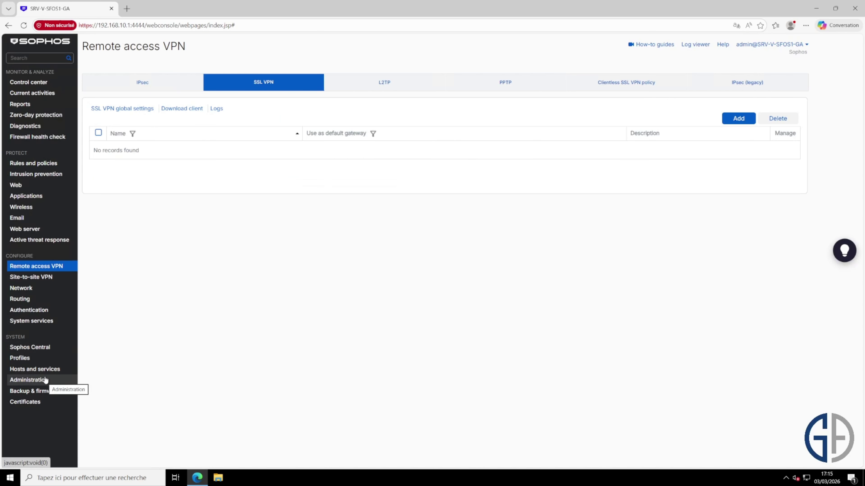
- Check Port2's WAN address 192.168.1.254 in Interfaces, then reopen SSL VPN global settings
left_click(39, 288)
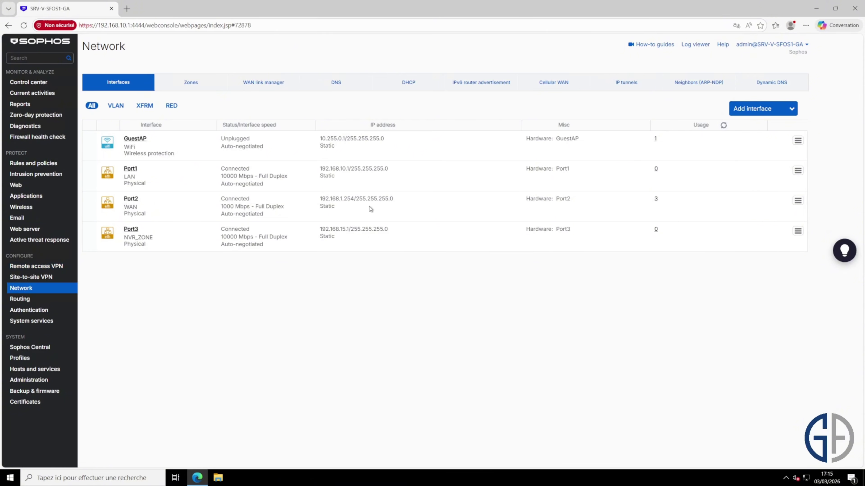
left_click_drag(317, 201, 394, 200)
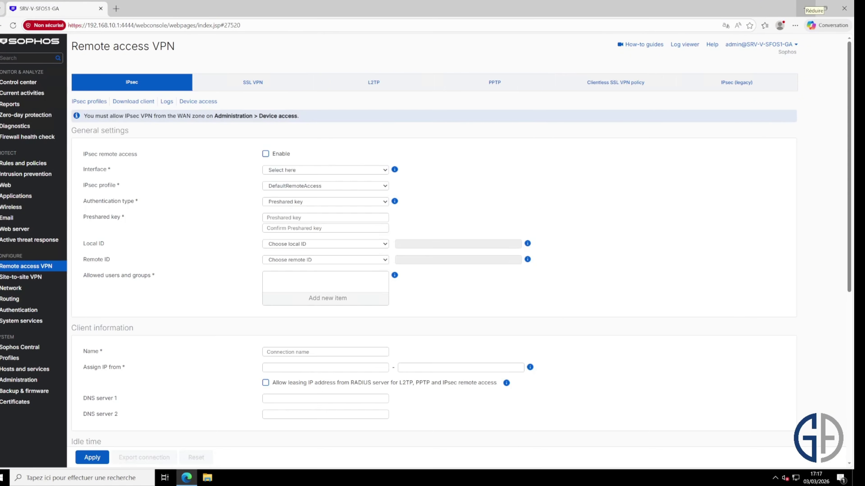
left_click(38, 266)
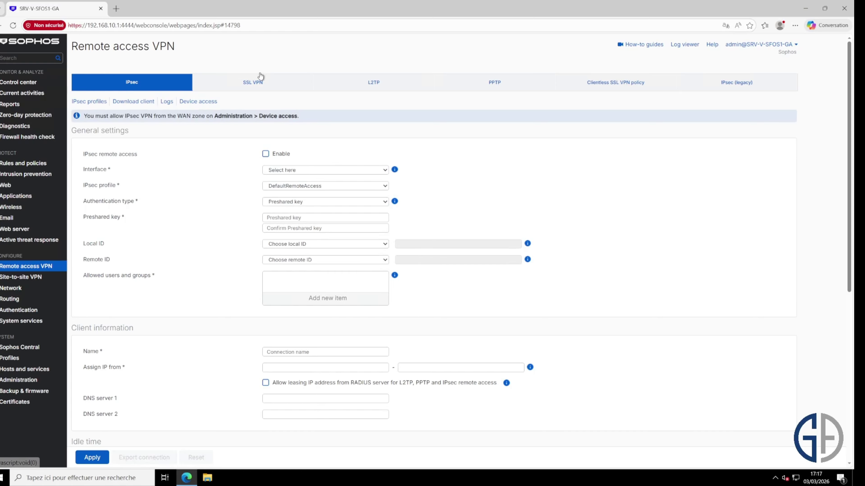
left_click(263, 85)
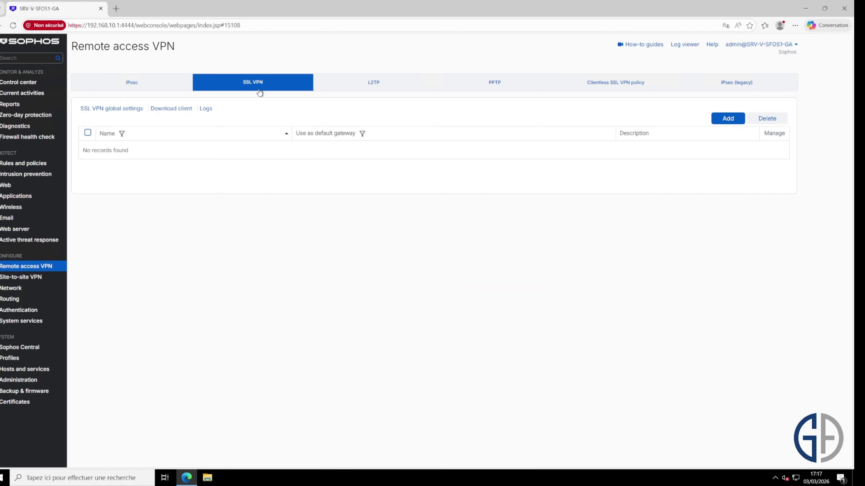
left_click(132, 106)
left_click(357, 179)
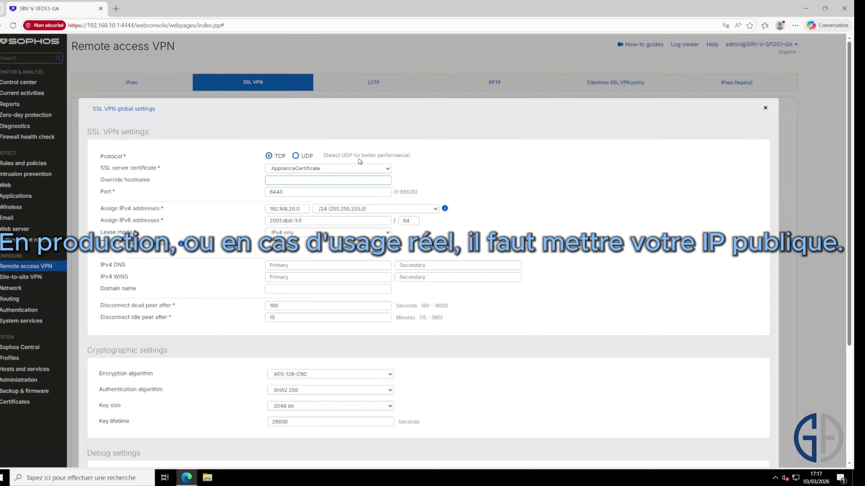
- Enter 192.168.1.254 as the override hostname, keeping port 8443
type("192.168.1.254")
key("Tab")
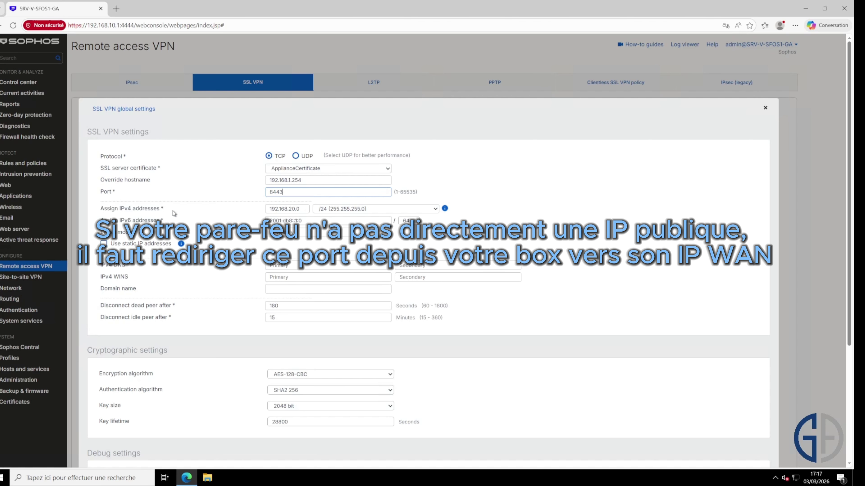
left_click(304, 209)
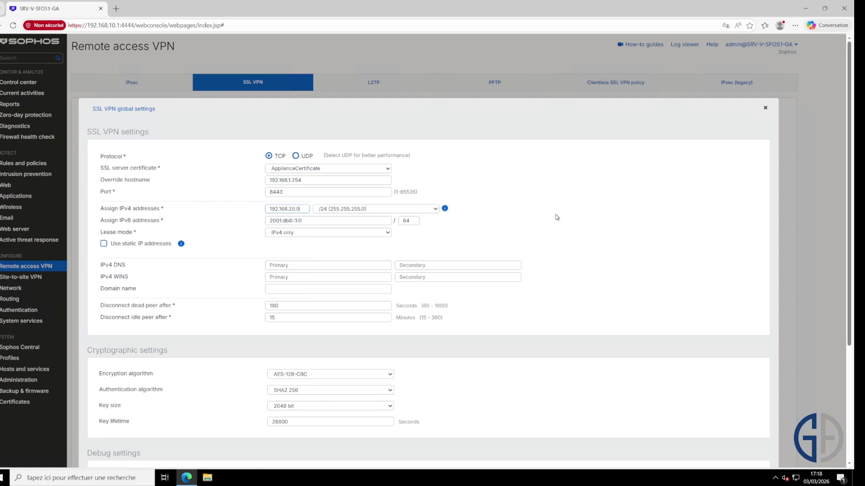
- Set the primary and secondary DNS servers to 192.168.10.5 and 192.168.10.6
left_click(292, 264)
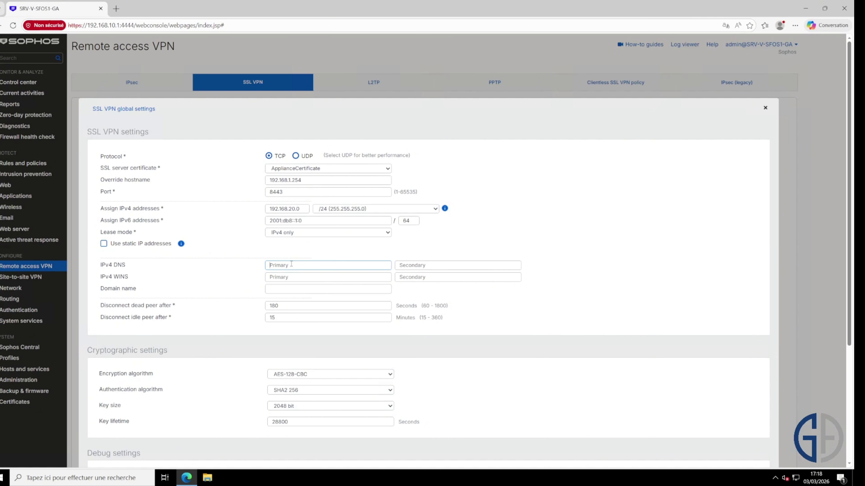
type("192.168.10.5")
key("Tab")
type("192.168.1")
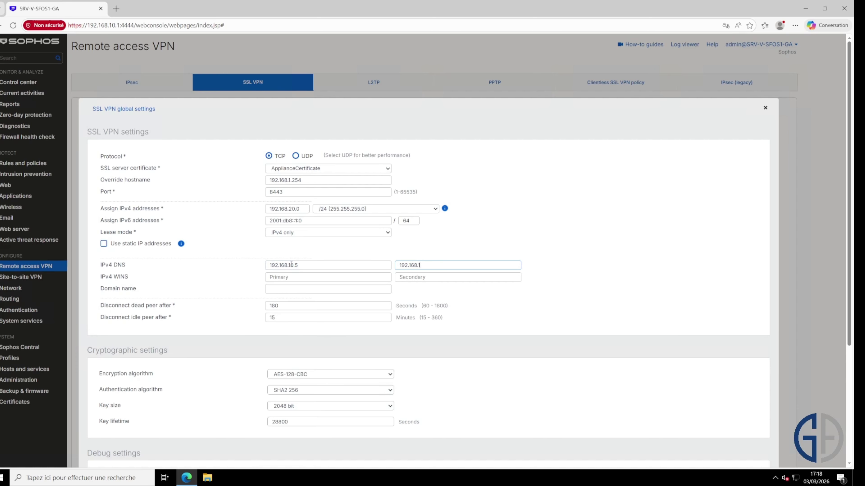
type("0.6")
- Set the domain name to geek-advisor.local, then apply and confirm the global settings
left_click(329, 290)
type("g")
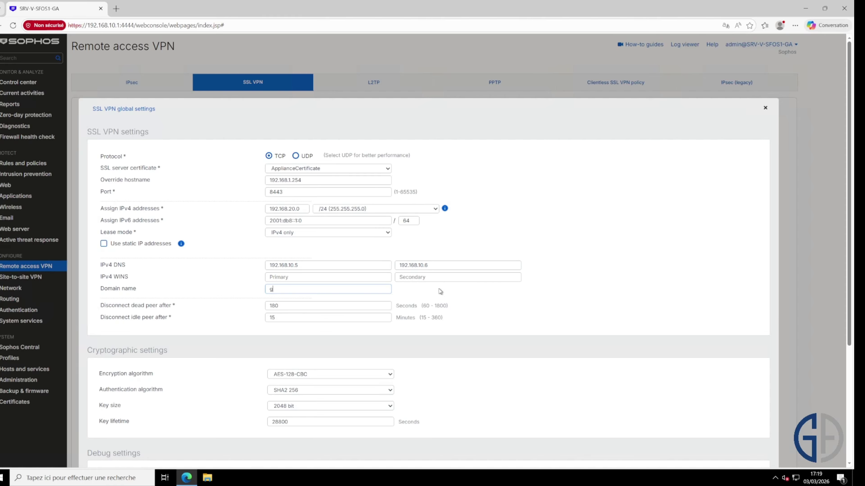
type("eek-advisor.local")
scroll(367, 263, "down", 1)
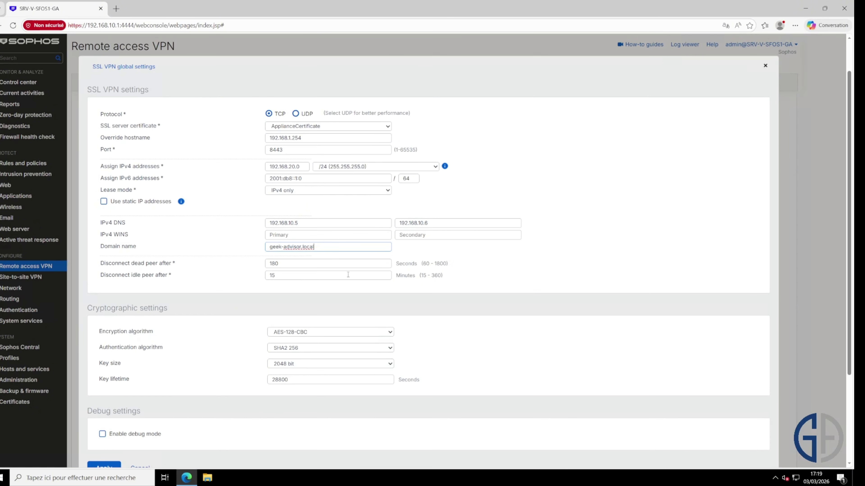
left_click(343, 264)
scroll(370, 275, "down", 1)
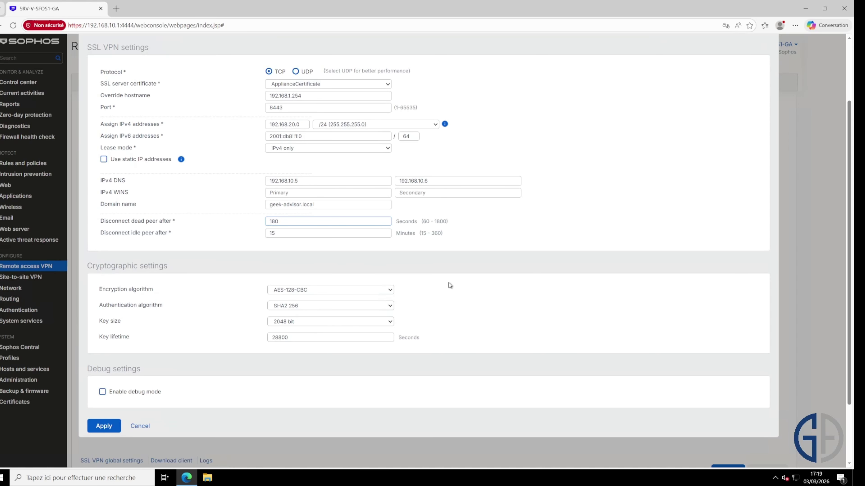
key("Return")
left_click(395, 273)
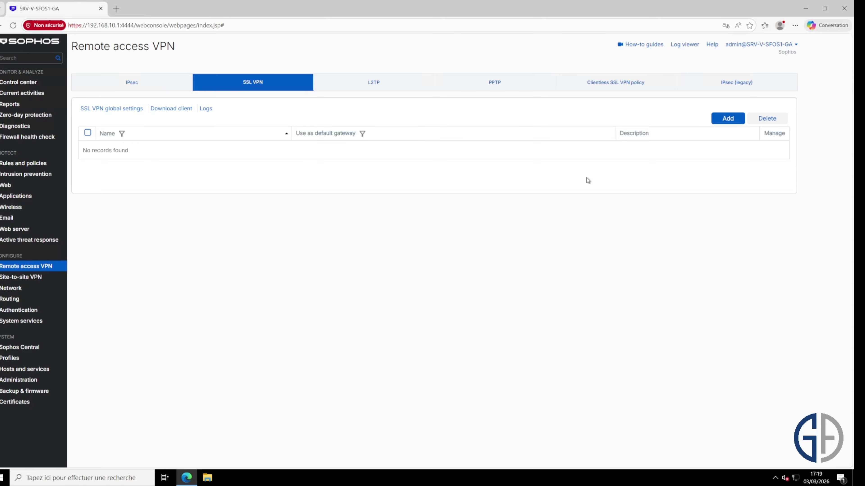
- Add a new SSL VPN policy, choosing Configure manually instead of the wizard
left_click(728, 118)
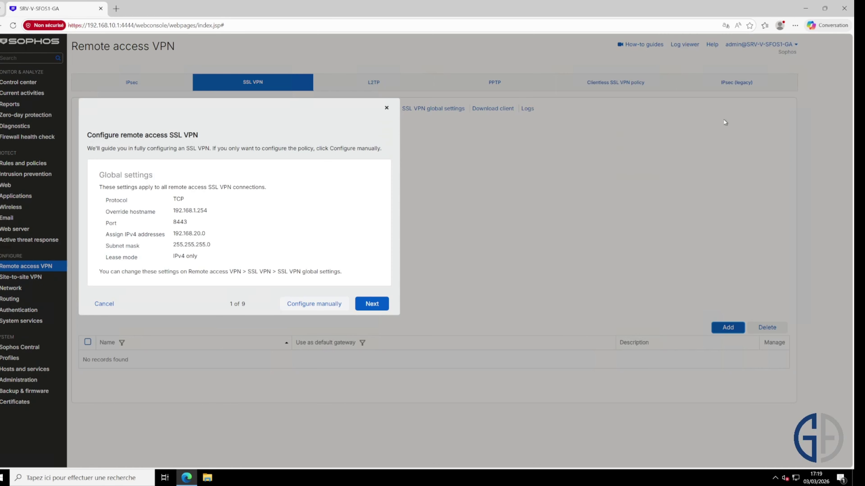
left_click(308, 304)
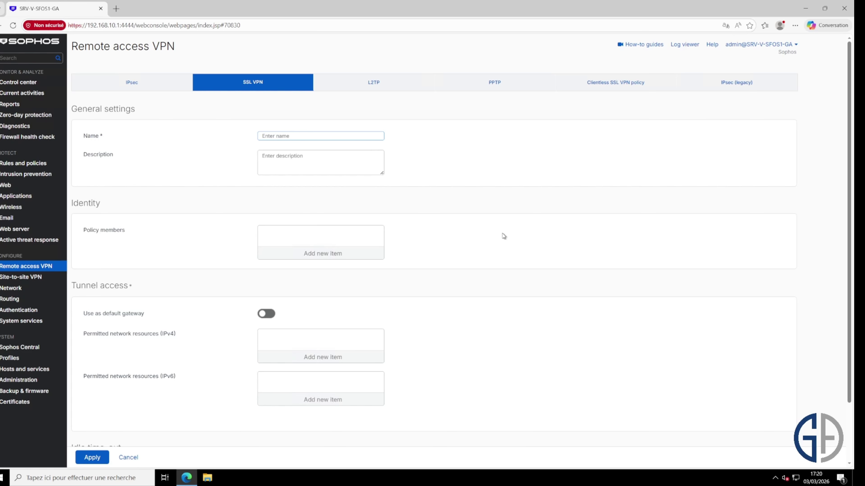
- Name the policy AccèsVPNSSL-Split
type("AccèsVPNSSL-Sp")
type("lit")
left_click(484, 183)
- Point out the Use as default gateway setting, leaving it off for a split tunnel
scroll(281, 200, "down", 1)
scroll(332, 215, "up", 1)
scroll(343, 290, "down", 1)
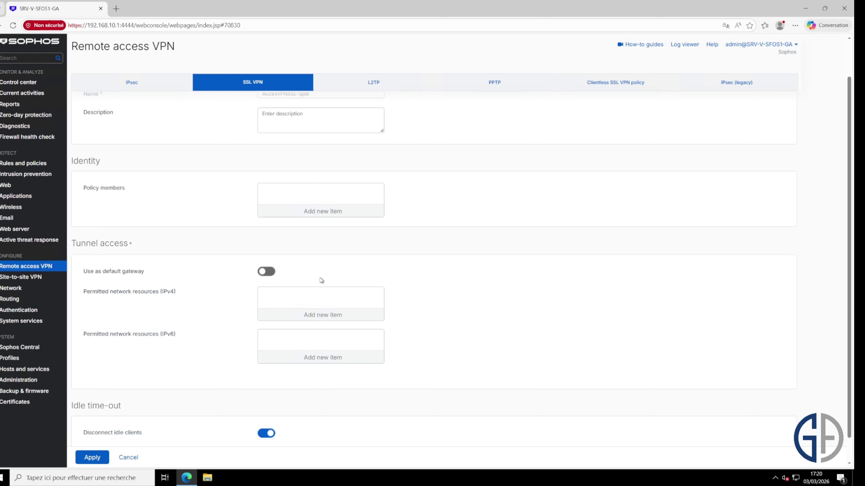
left_click_drag(129, 246, 75, 247)
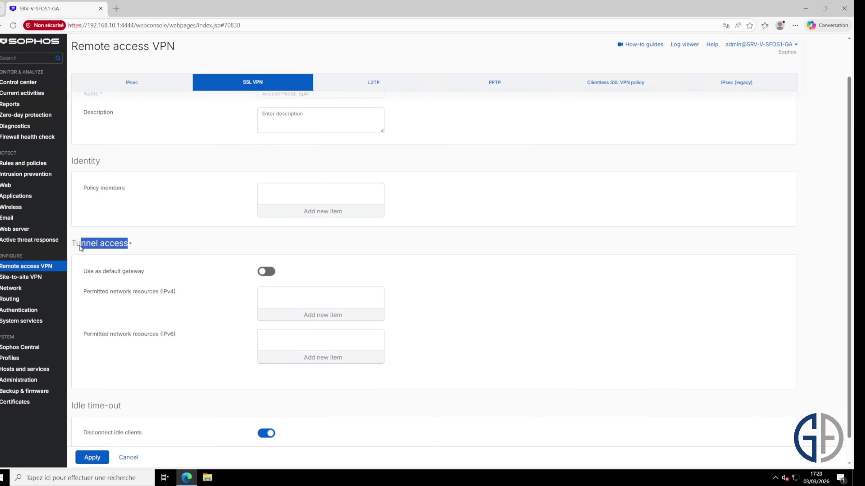
left_click(157, 246)
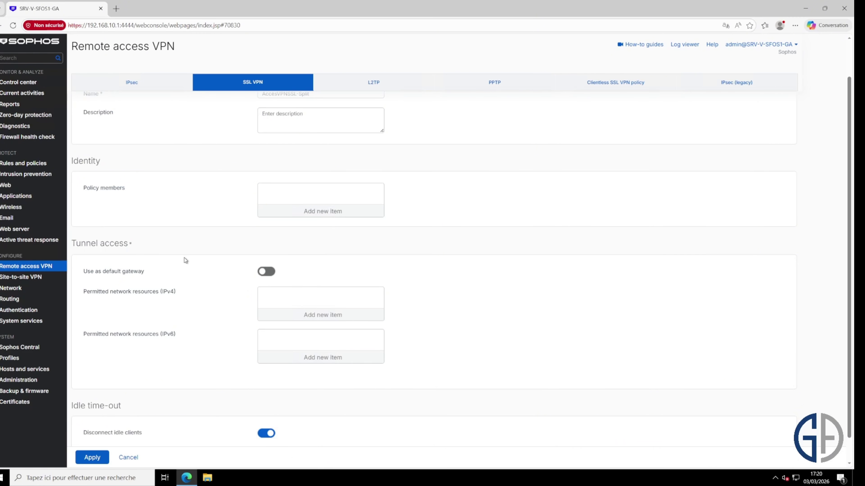
left_click_drag(146, 274, 113, 274)
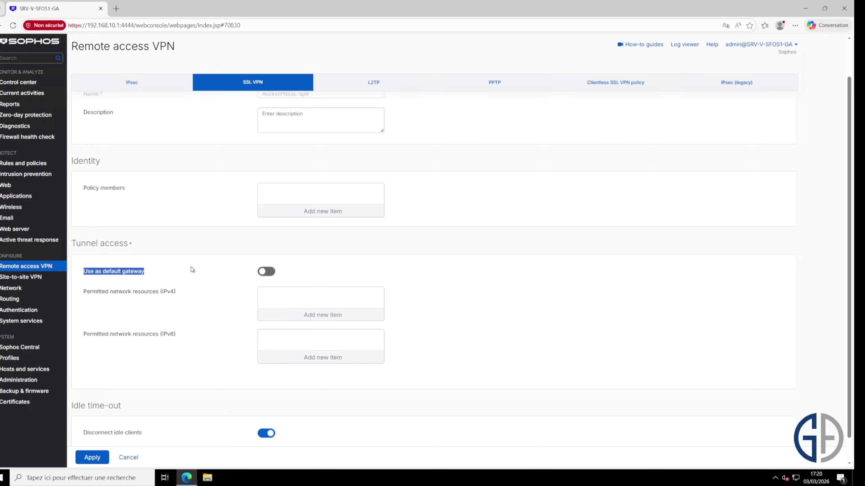
left_click(173, 269)
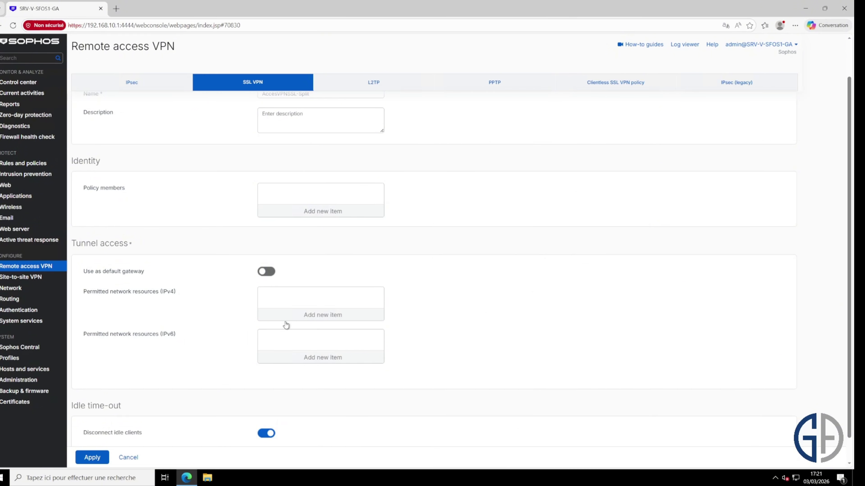
- Highlight the permitted IPv4 resources label and the firewall's IP address
left_click_drag(176, 292, 83, 298)
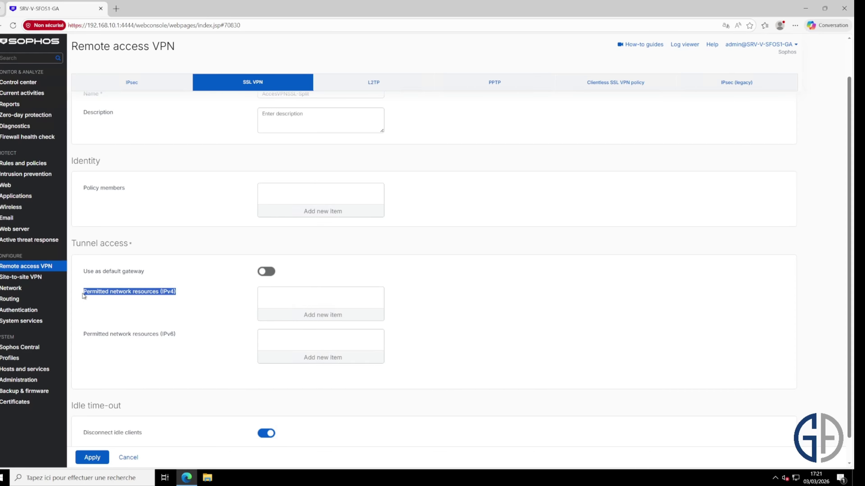
double_click(110, 295)
left_click(128, 297)
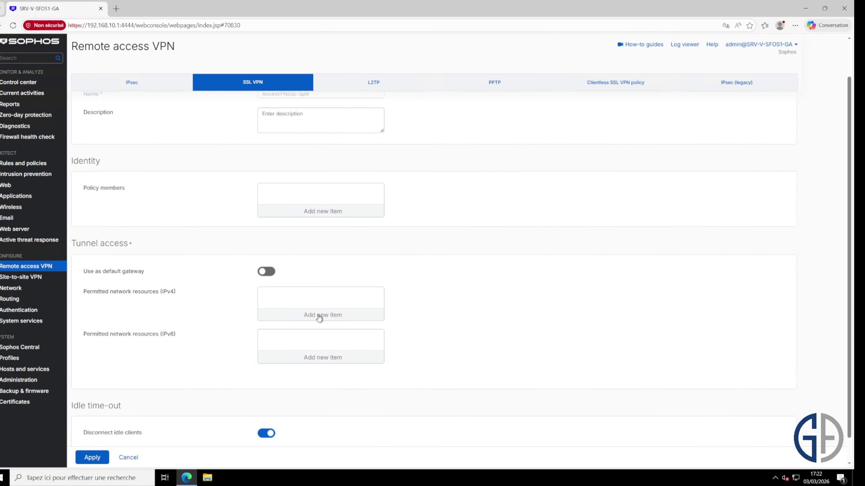
left_click(105, 25)
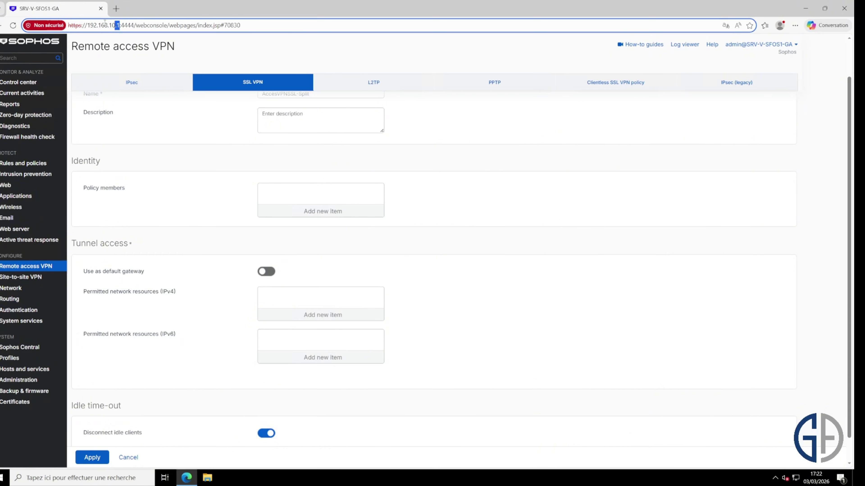
left_click(521, 309)
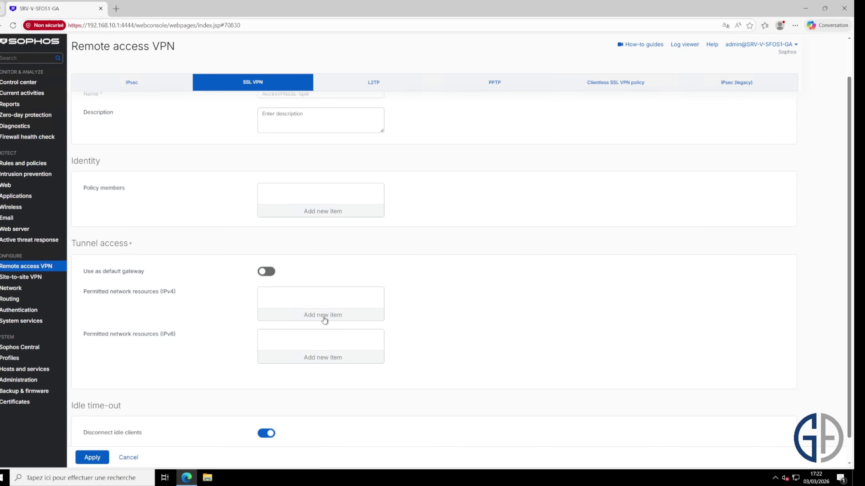
- Add Network_Lan as the policy's permitted IPv4 network resource
left_click(332, 316)
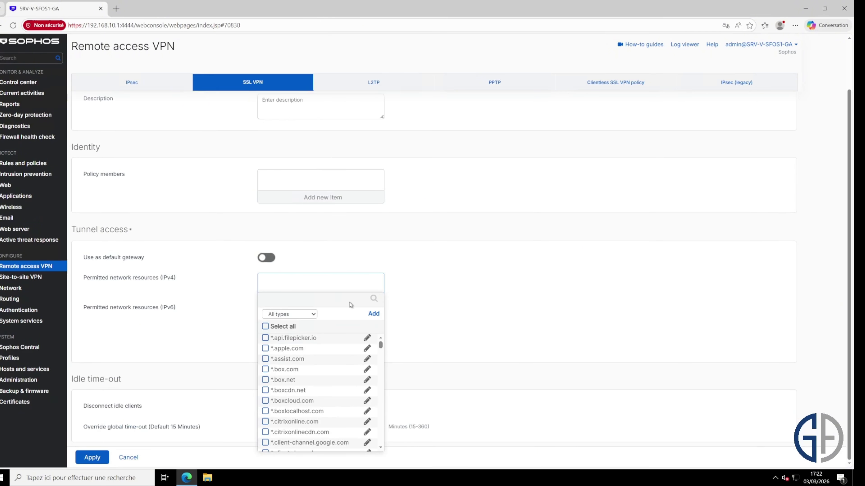
left_click(305, 300)
type("Network")
left_click(307, 339)
left_click(325, 364)
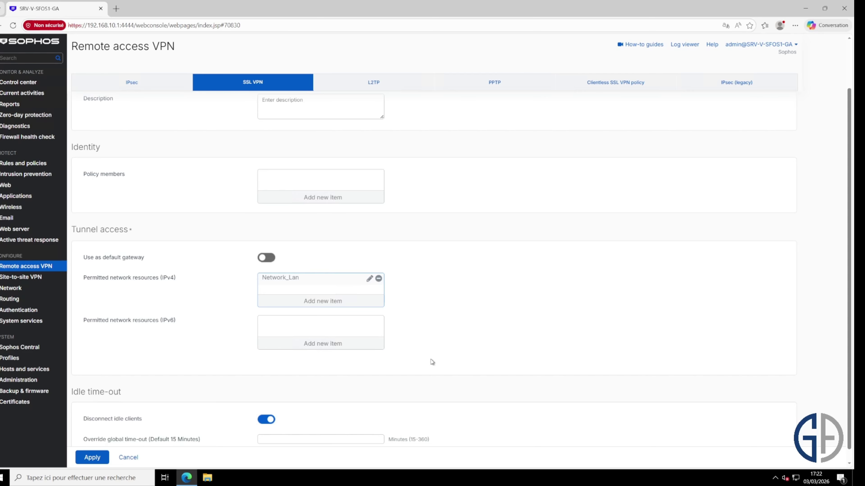
scroll(435, 367, "down", 1)
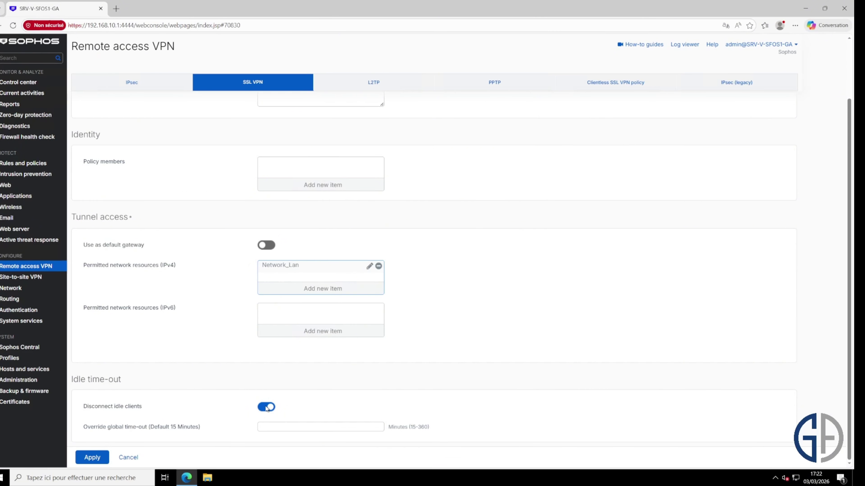
- Save the AccèsVPNSSL-Split policy, accept the override warning, and go to Authentication
left_click(93, 458)
left_click(394, 264)
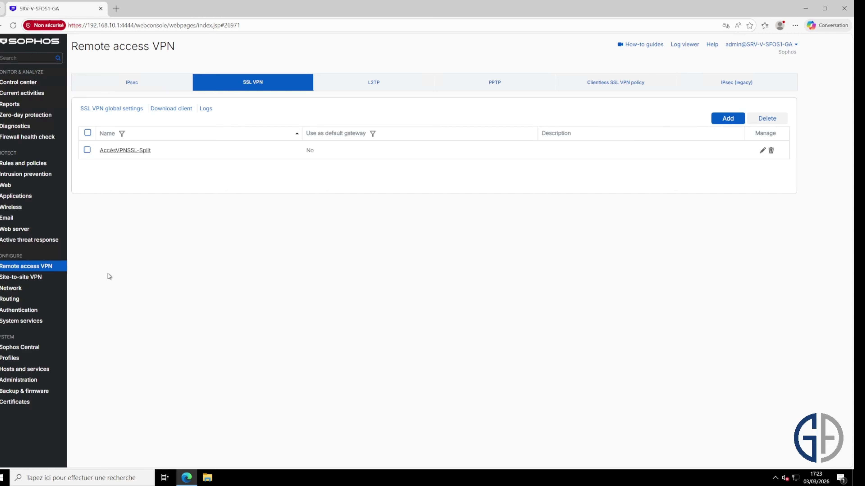
left_click(44, 313)
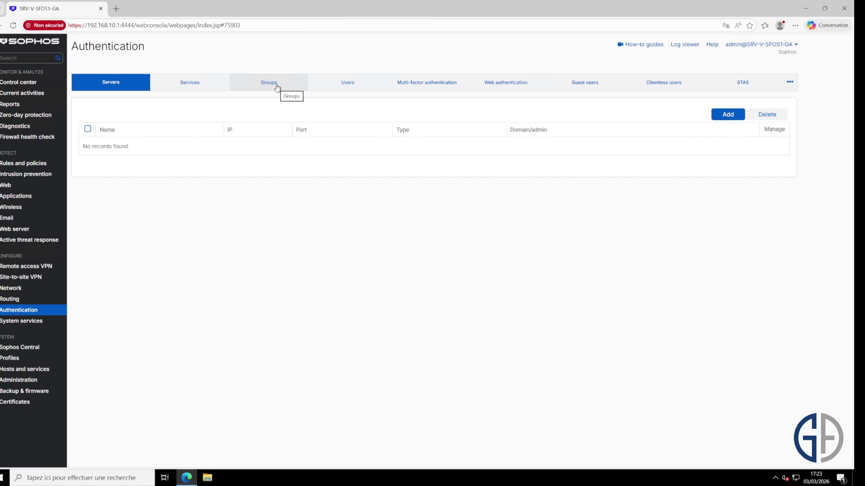
- Add a new Normal-type user group named GroupVPNSSL
left_click(277, 87)
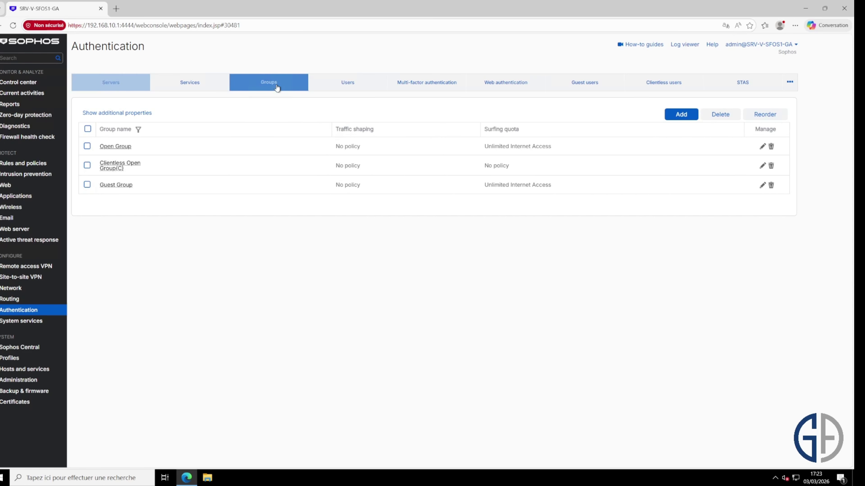
left_click(681, 115)
type("GroupVPNSSL")
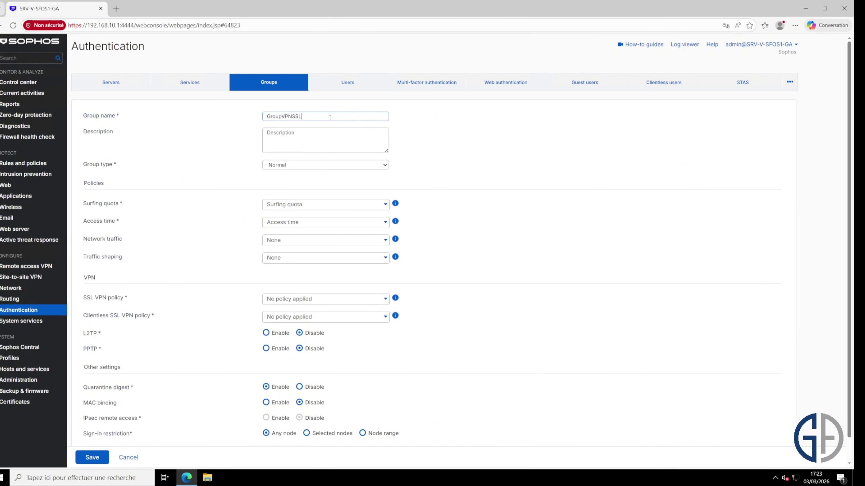
left_click(471, 218)
left_click(386, 166)
left_click(428, 167)
- Give the group Unlimited Internet Access, all-time access and the AccèsVPNSSL-Split policy, then save
left_click(384, 205)
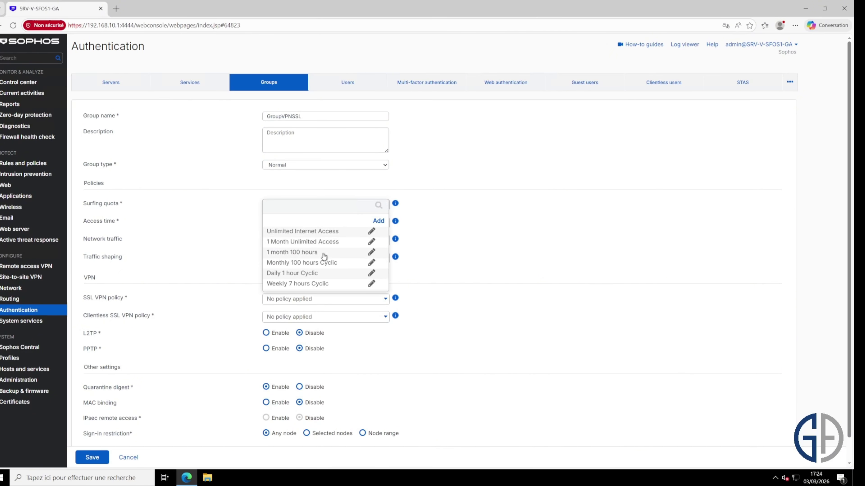
left_click(323, 232)
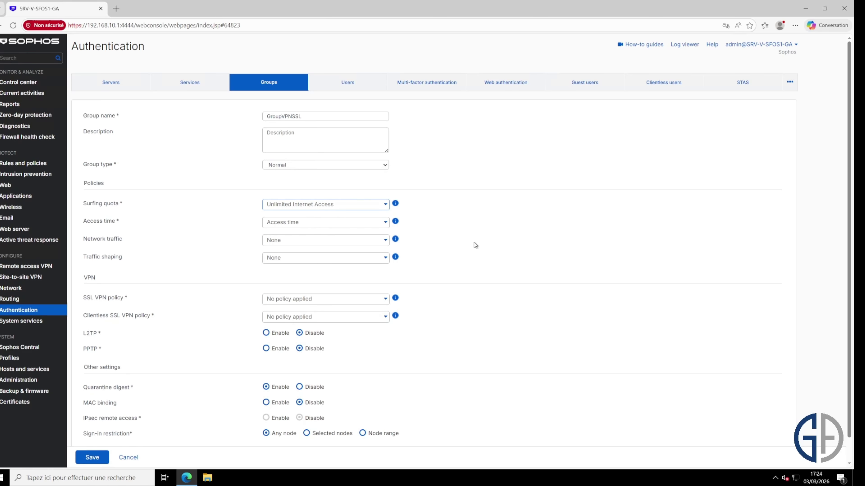
left_click(336, 223)
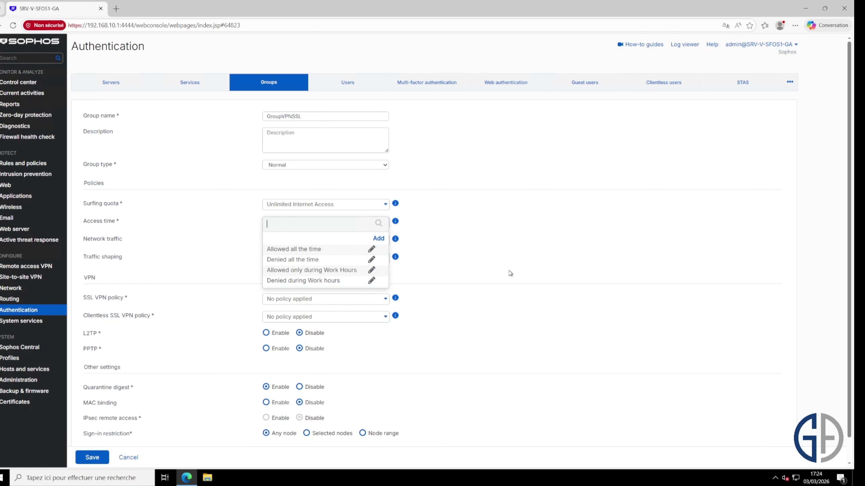
left_click(322, 250)
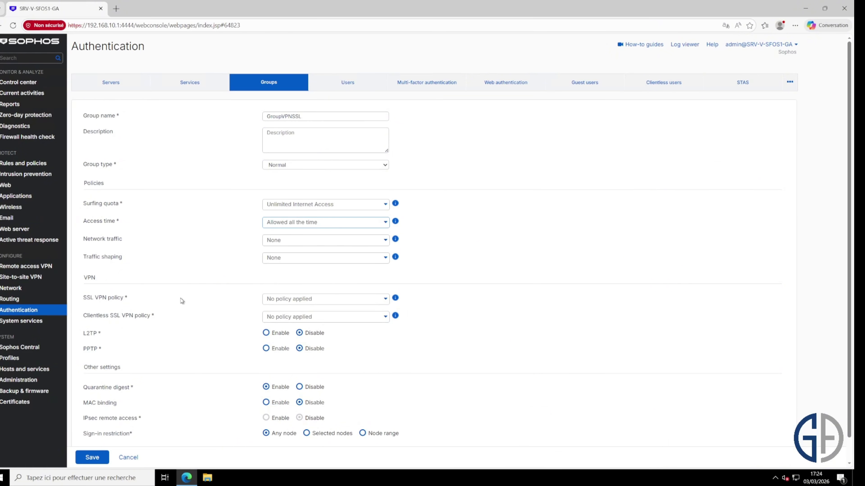
triple_click(101, 298)
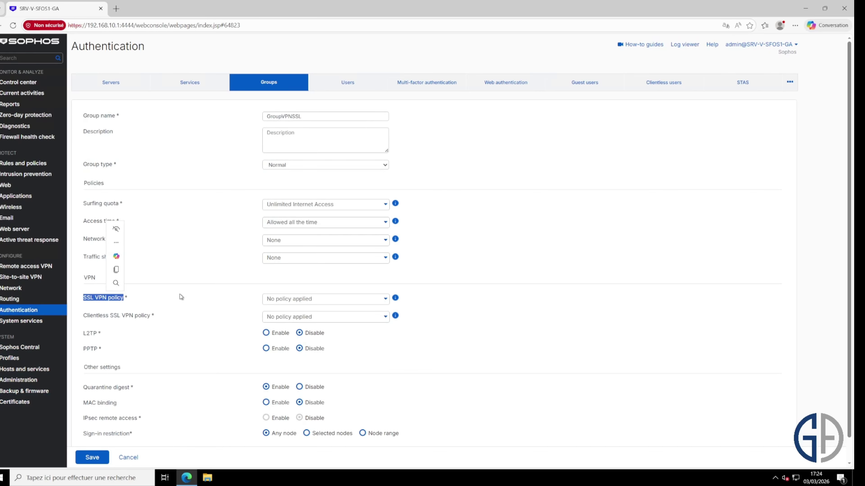
left_click(342, 302)
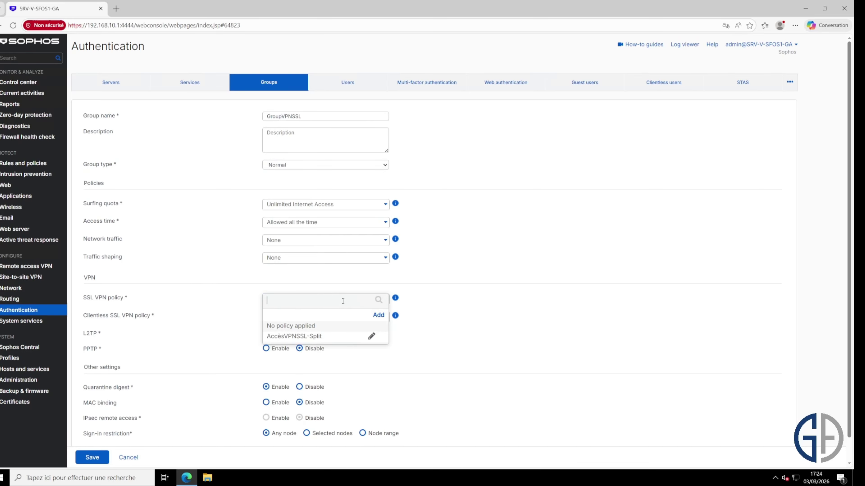
left_click(325, 340)
scroll(453, 310, "down", 1)
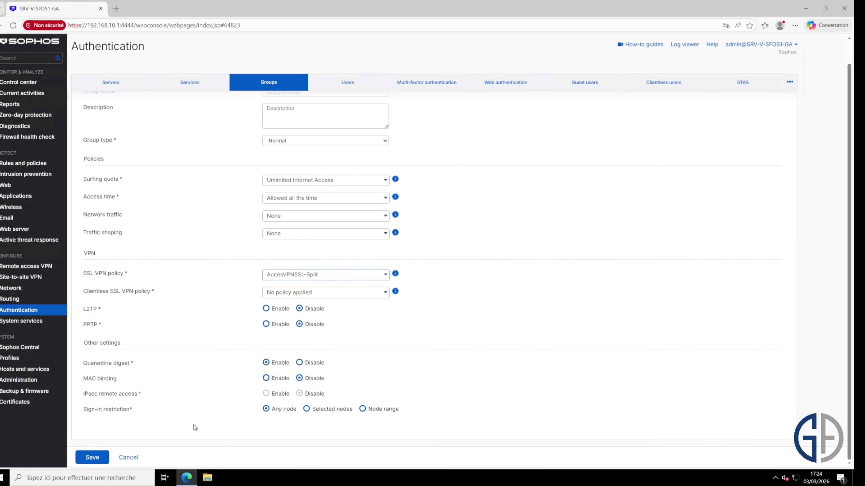
left_click(92, 457)
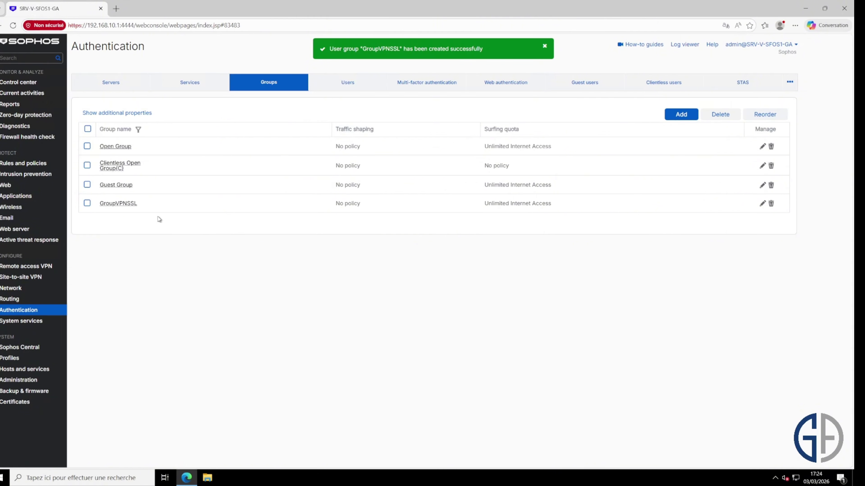
- Add a new user with username TestVPN and name Test VPN SSL
left_click(347, 84)
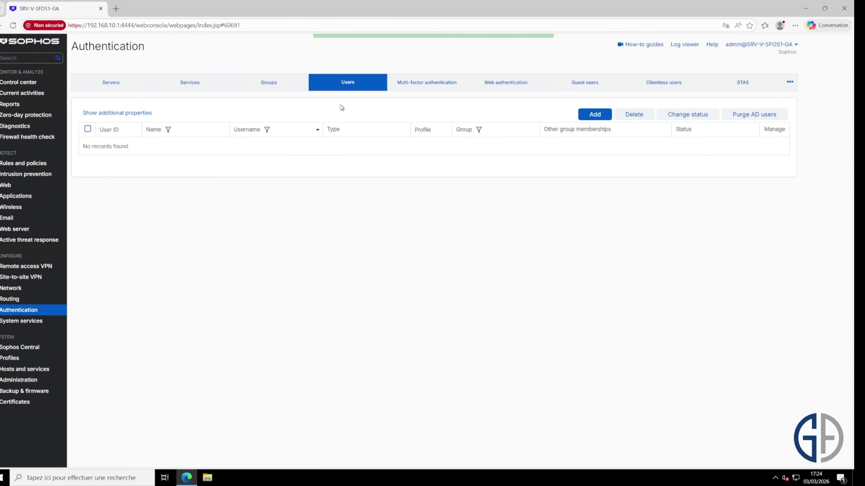
left_click(594, 114)
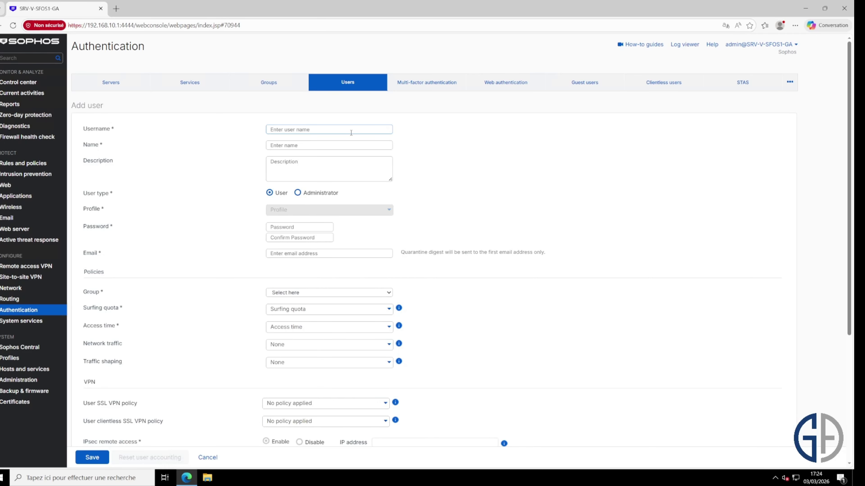
type("TestVPN")
key("Tab")
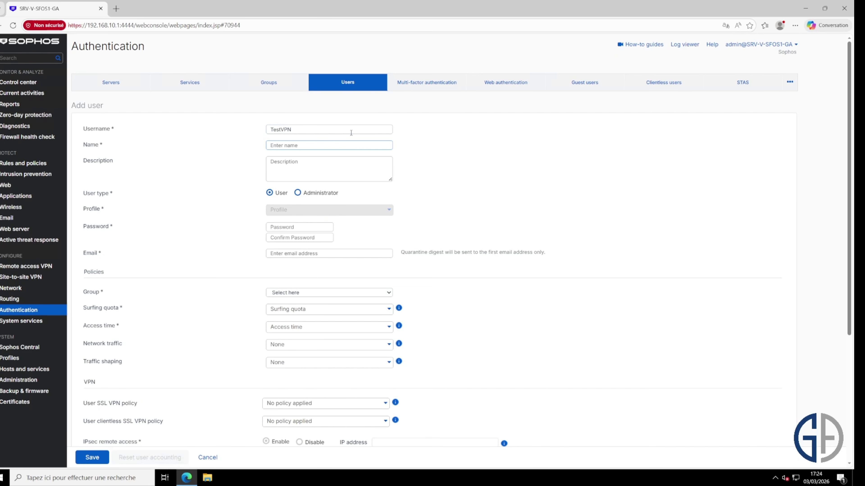
type("Test VPN SSL")
- Enter and confirm the user's password, then fill in the user's e-mail address
left_click(318, 228)
type("Test")
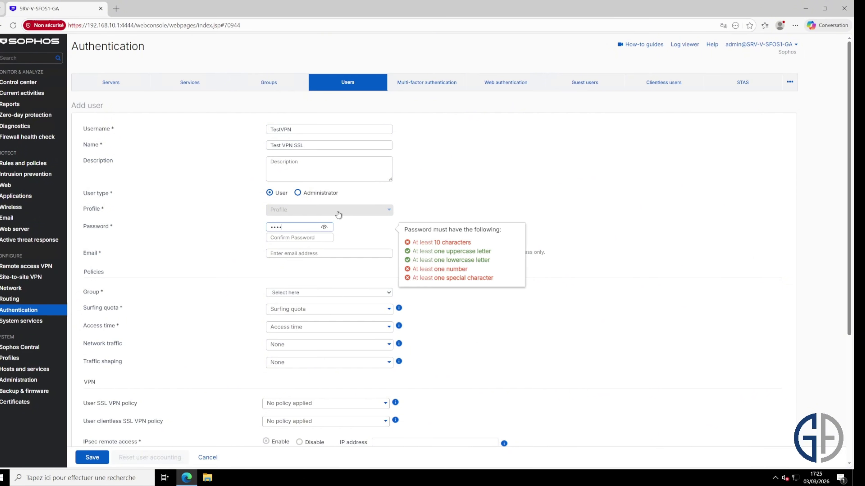
type("•••••")
key("Tab")
type("•••••••••")
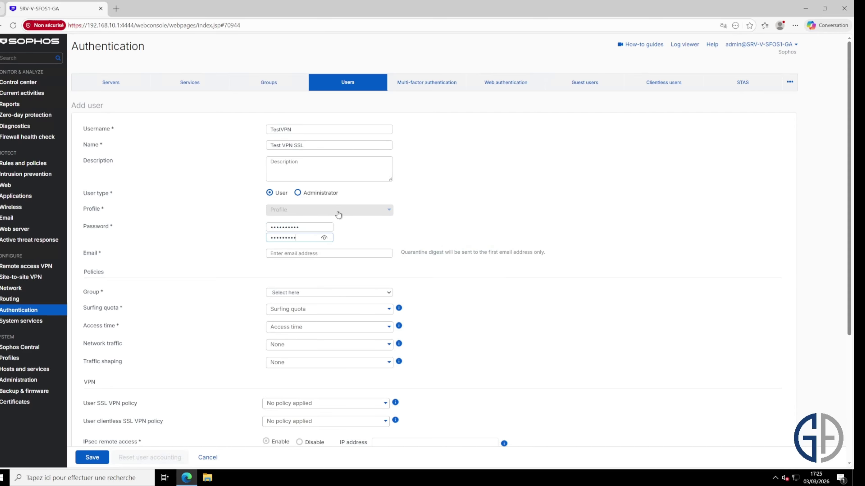
type("•")
left_click(618, 238)
key("Tab")
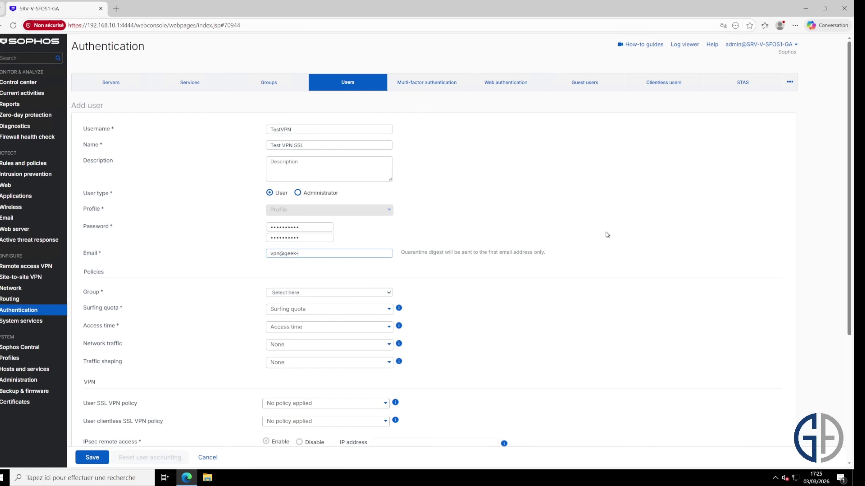
left_click(364, 295)
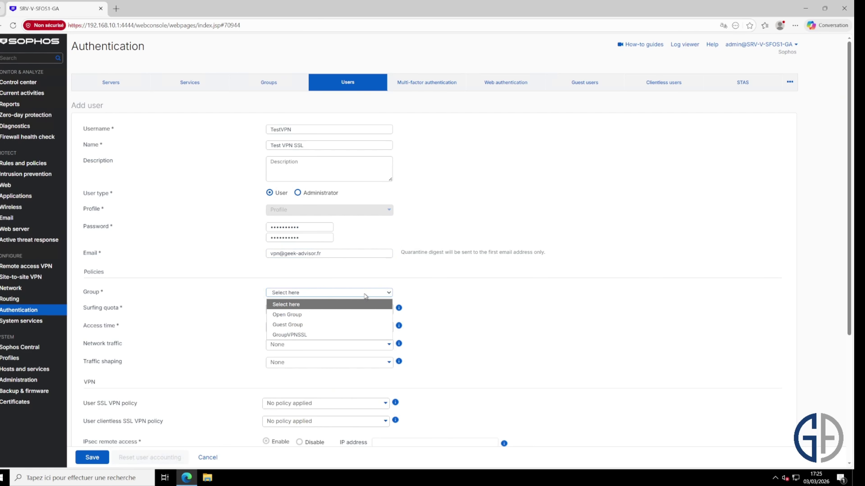
- Assign the user to GroupVPNSSL, disable global and unlimited simultaneous sign-ins, and save
left_click(374, 334)
scroll(436, 301, "down", 1)
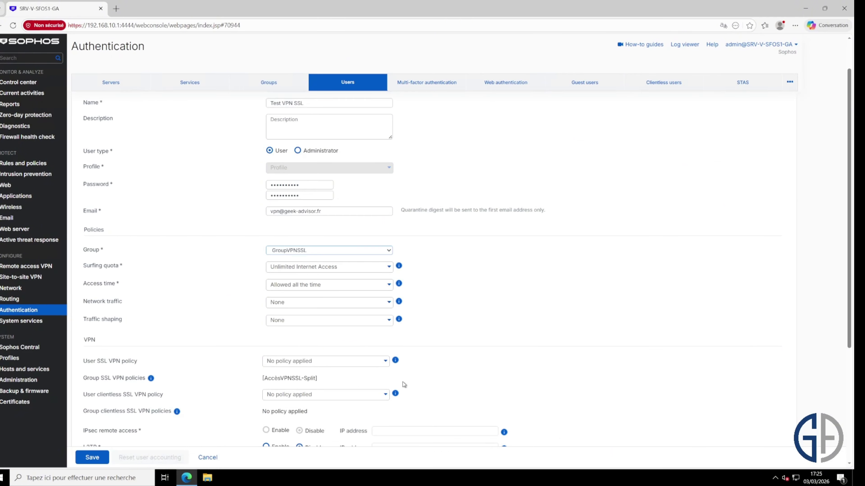
scroll(426, 261, "down", 4)
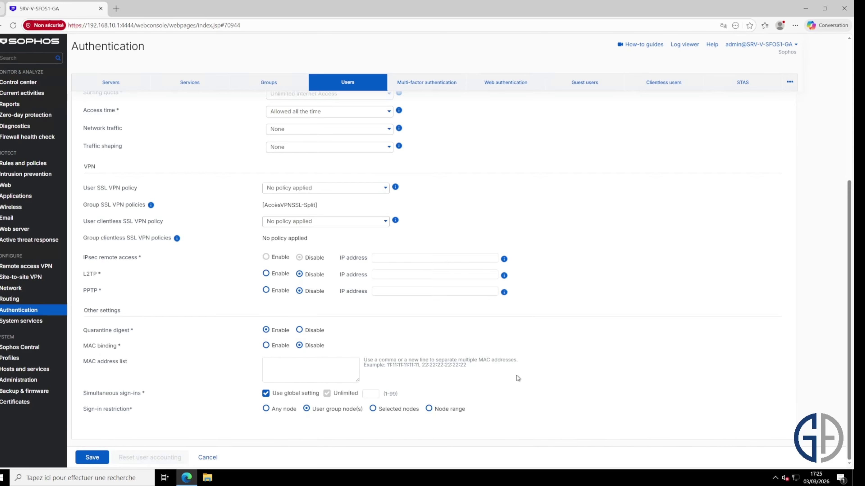
left_click(265, 394)
left_click(331, 394)
left_click(91, 457)
left_click(744, 45)
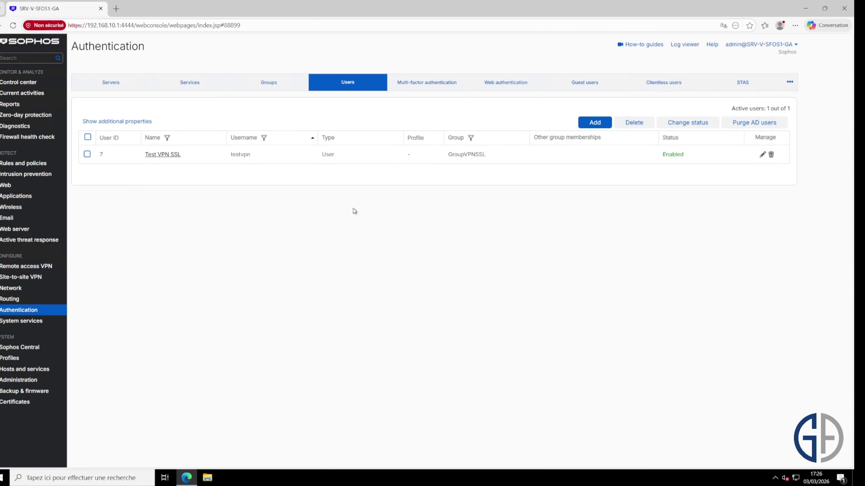
- Start a new firewall rule named VPNtoLAN with rule position Top
left_click(41, 165)
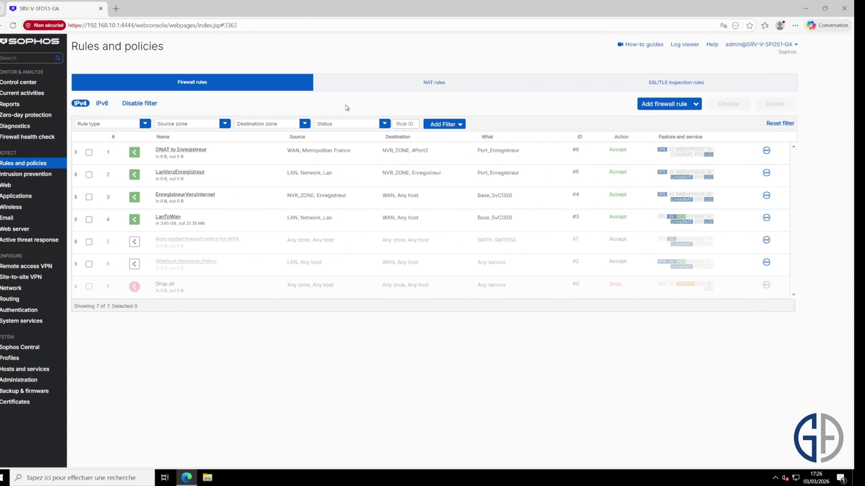
left_click(667, 104)
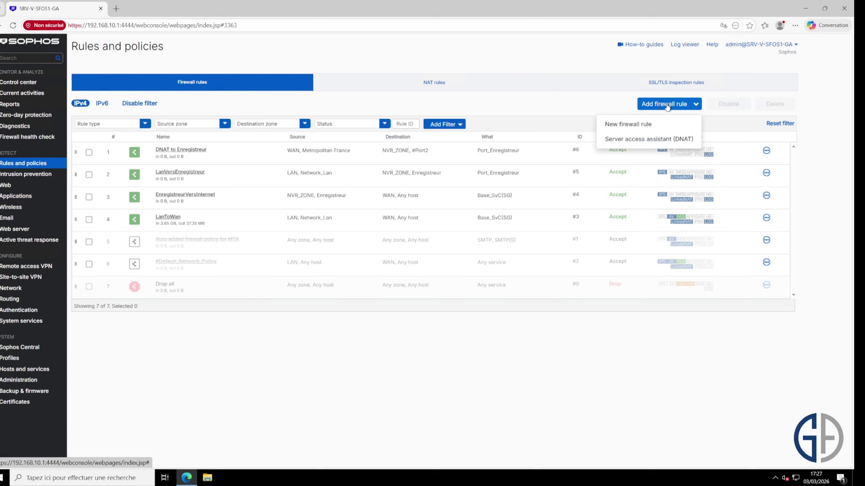
left_click(667, 124)
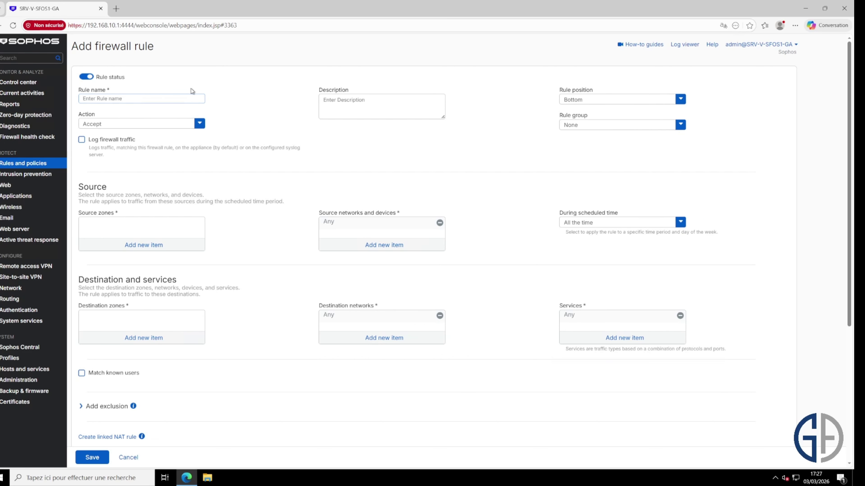
type("VPNtoLAN")
left_click(618, 109)
left_click(615, 115)
left_click(586, 126)
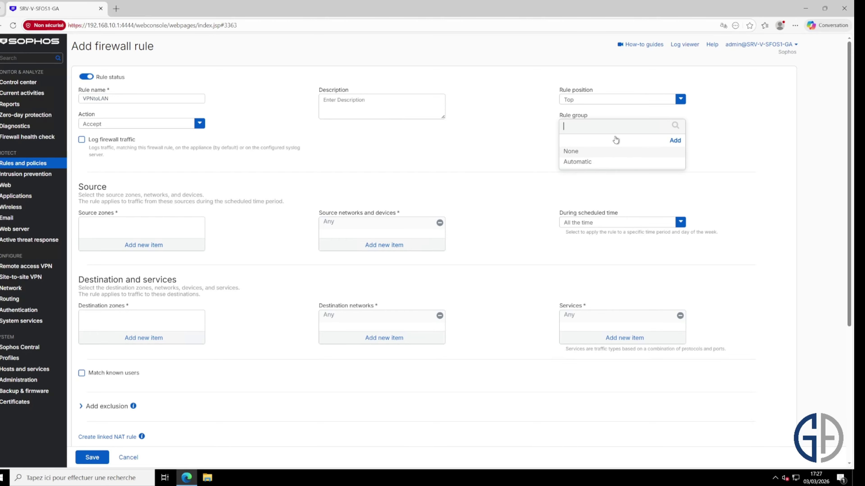
- Add a new rule group named VPNSSL for the VPNtoLAN rule
left_click(674, 140)
left_click(343, 83)
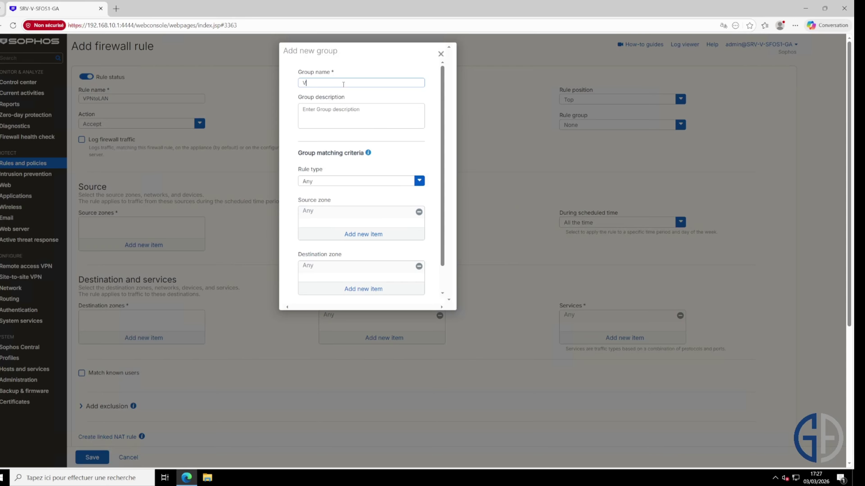
type("VPN")
scroll(343, 94, "down", 5)
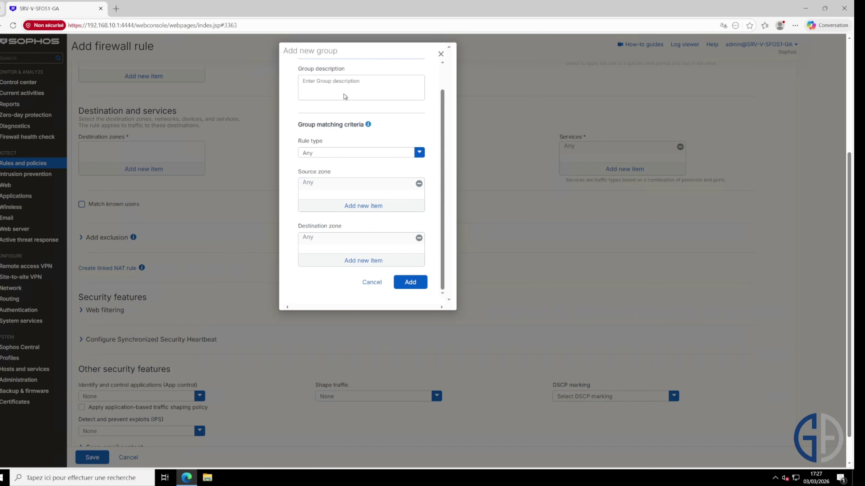
scroll(357, 75, "up", 2)
type("SSL")
scroll(399, 121, "down", 3)
left_click(415, 282)
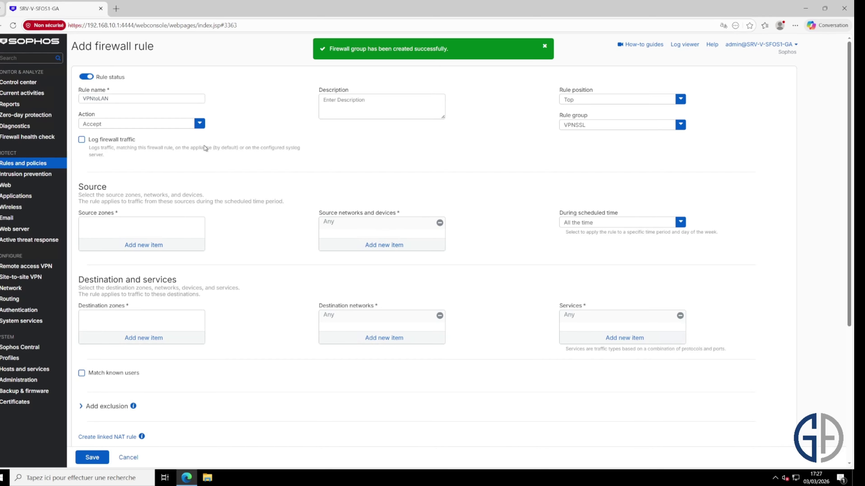
- Enable firewall traffic logging and set VPN as the source zone
left_click(117, 139)
left_click(174, 249)
left_click(98, 299)
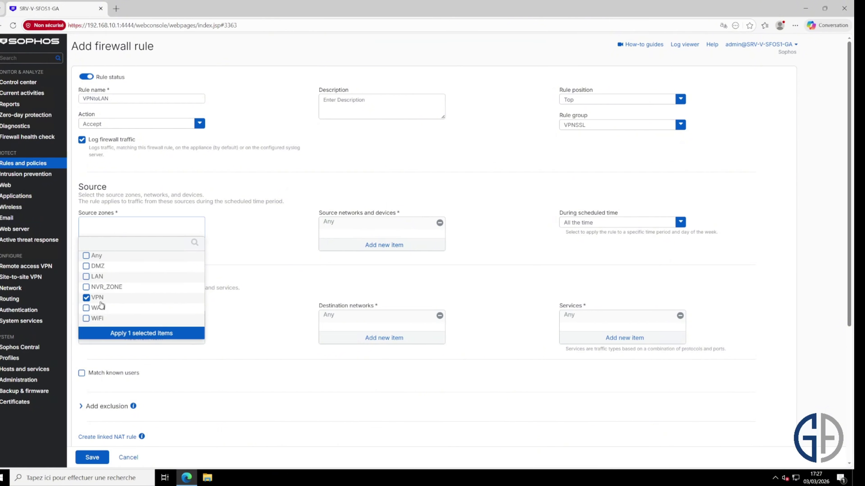
left_click(138, 333)
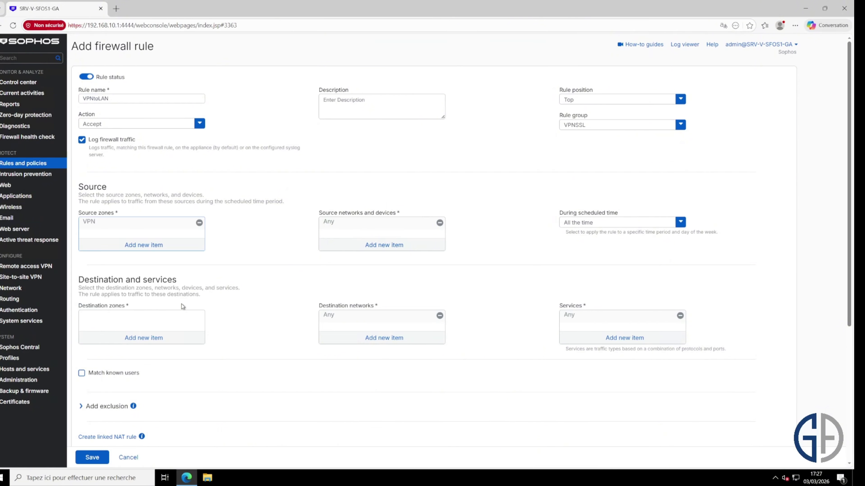
- Add IPv4Addresses_for_SSLVPN as the source network and keep the schedule at All the time
left_click(387, 251)
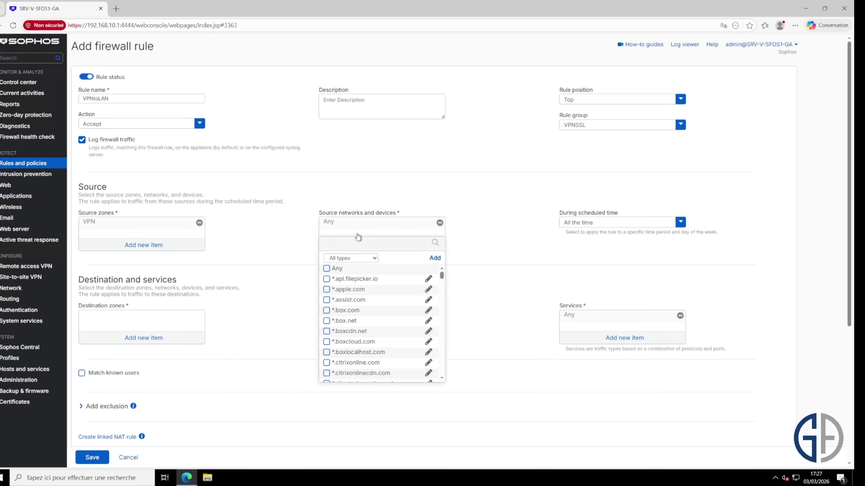
type("SSL")
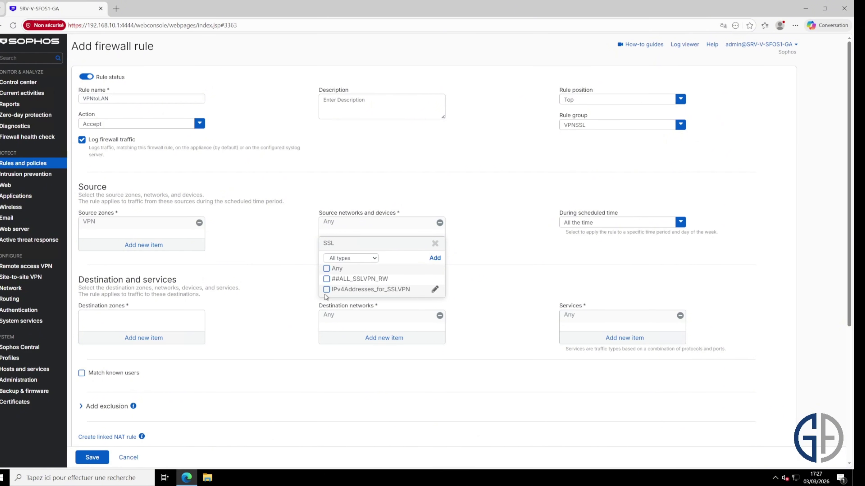
mouse_move(373, 294)
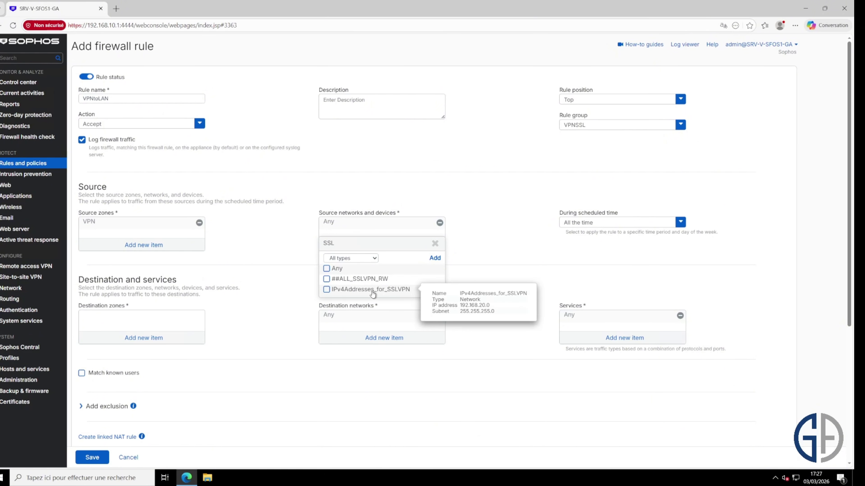
left_click(337, 291)
left_click(385, 306)
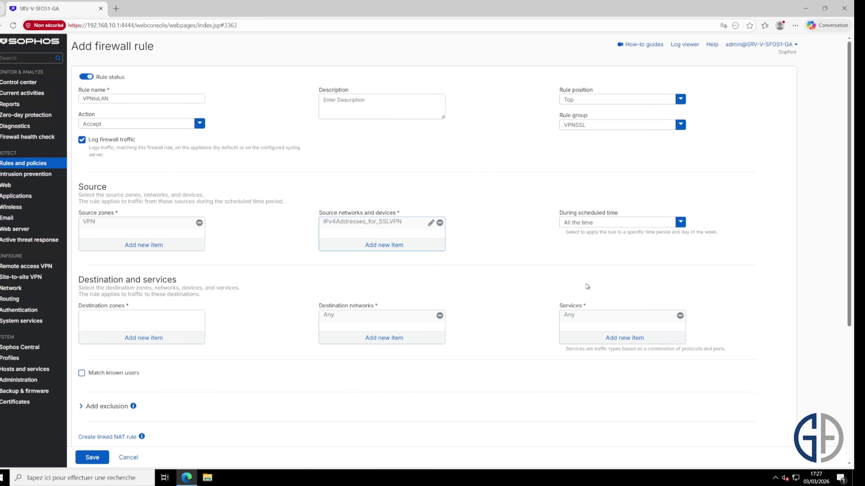
left_click(673, 226)
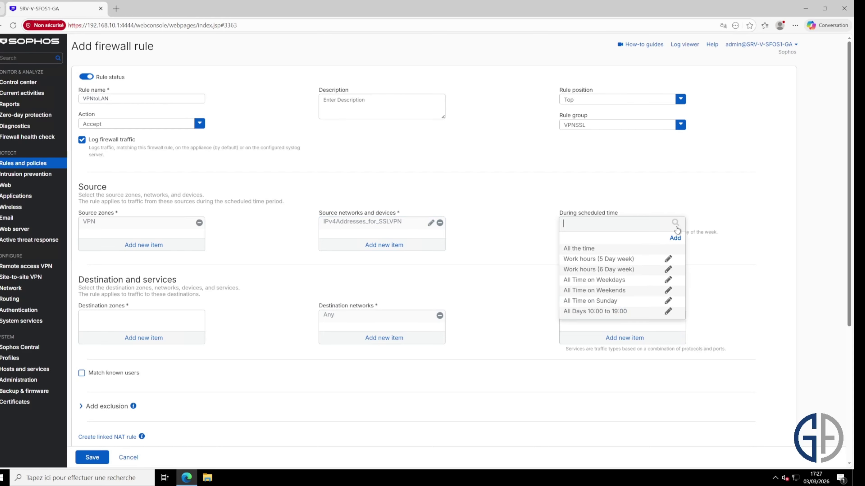
left_click(726, 245)
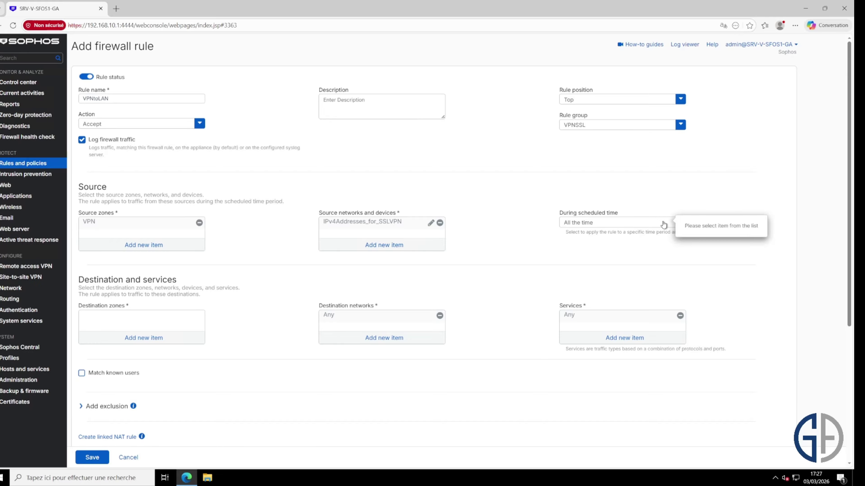
left_click(671, 227)
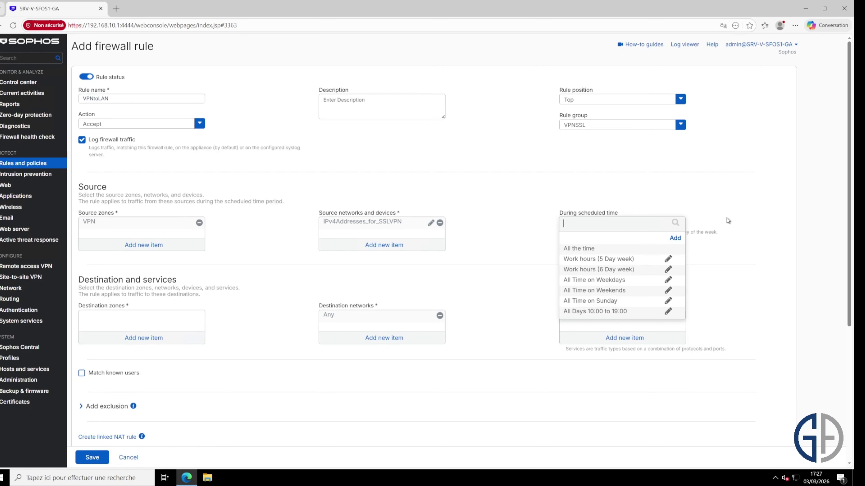
left_click(708, 197)
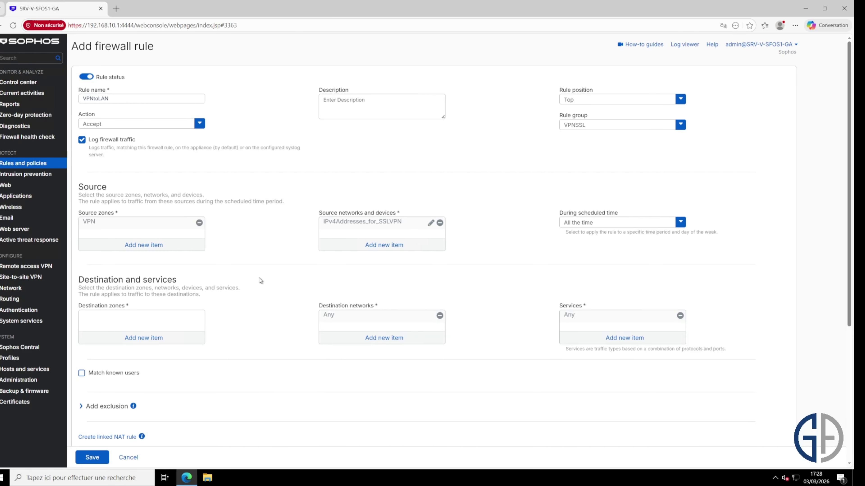
- Set destination zone LAN and replace Any with the Serveurs_ActiveDirectory destination network
left_click(136, 342)
left_click(97, 373)
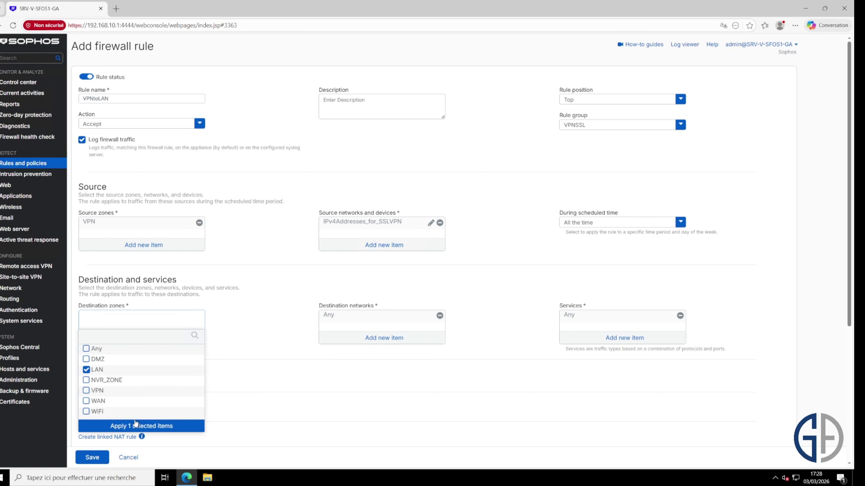
left_click(142, 428)
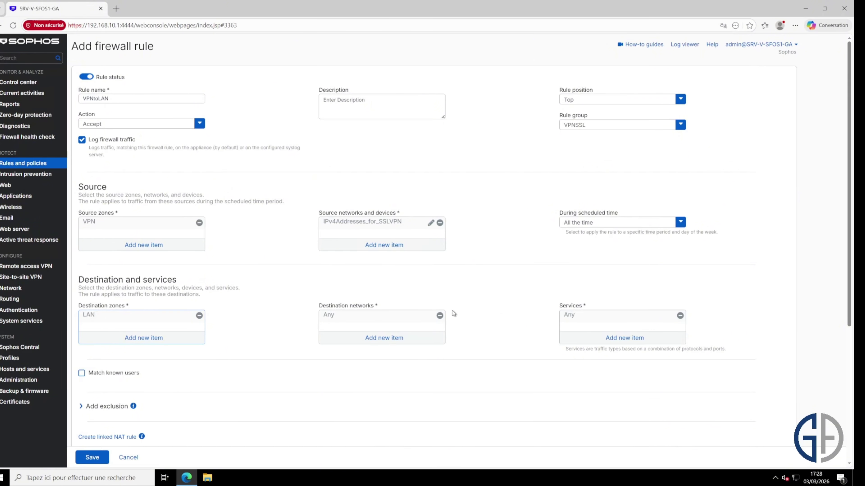
left_click(439, 316)
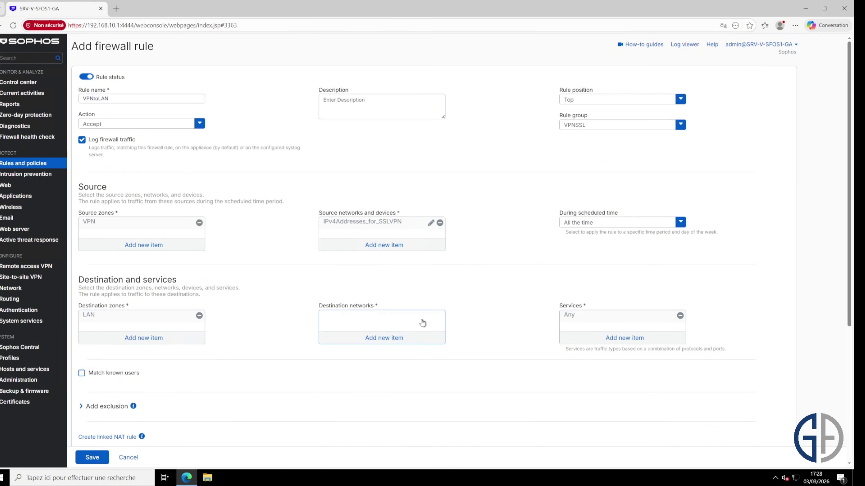
left_click(397, 338)
type("Serveurs")
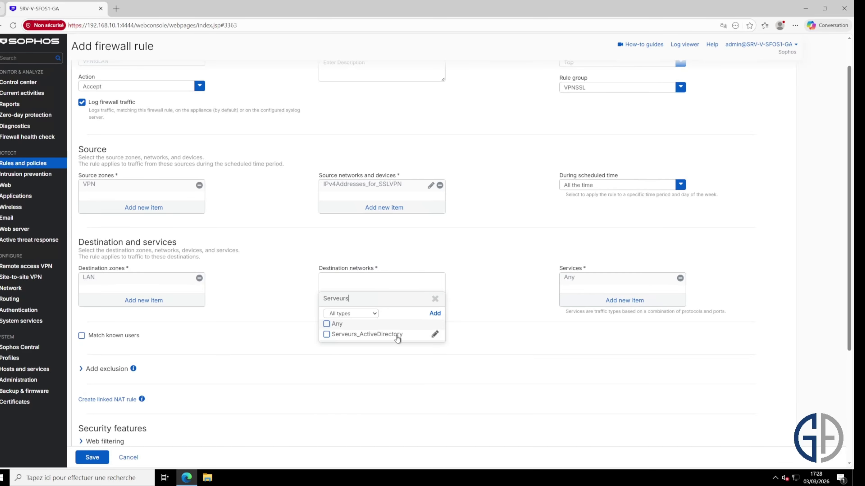
left_click(396, 337)
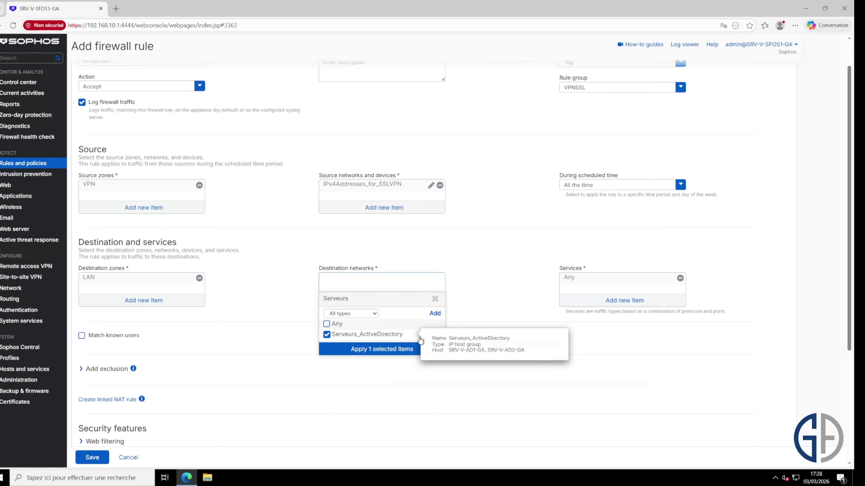
left_click(410, 350)
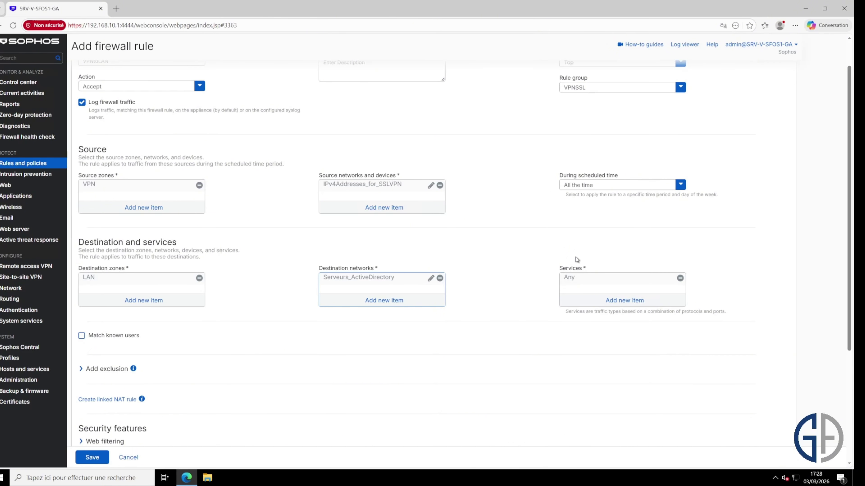
- Review the VPNtoLAN rule form and save the rule
scroll(529, 291, "down", 2)
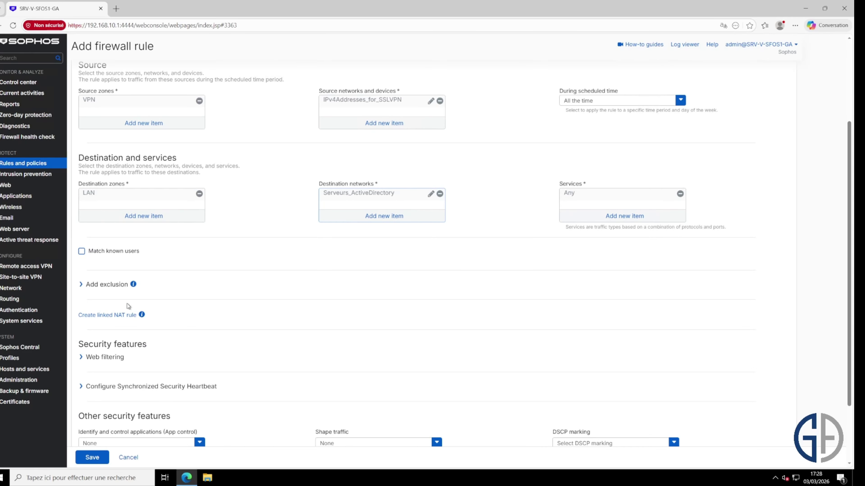
scroll(288, 308, "down", 1)
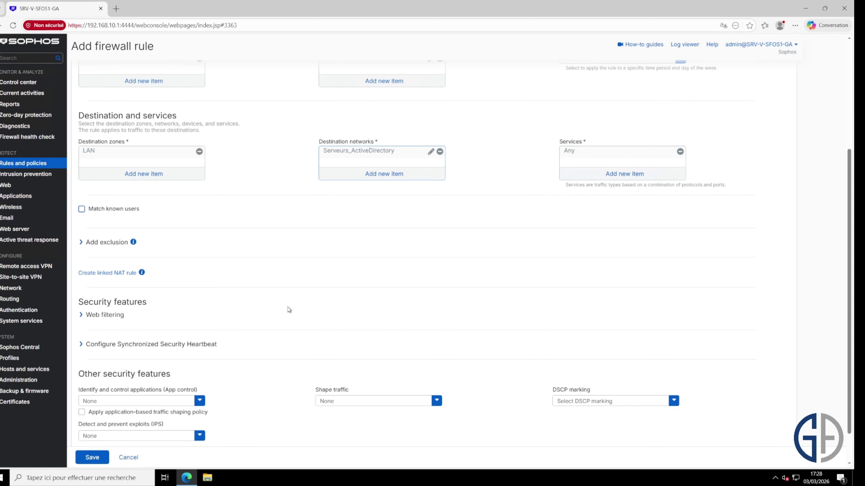
scroll(293, 315, "up", 1)
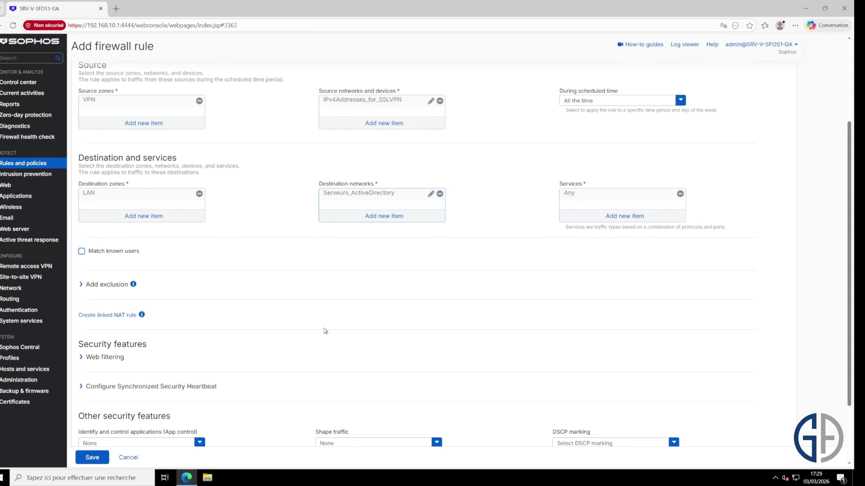
scroll(339, 309, "down", 3)
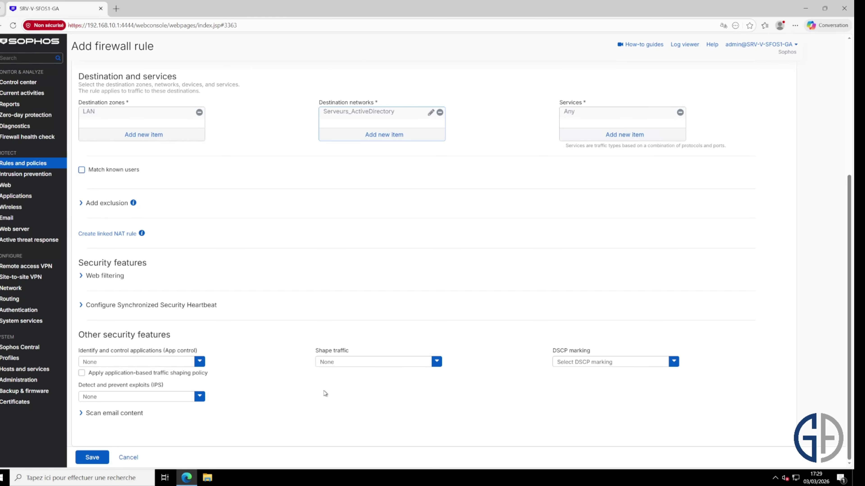
left_click(92, 456)
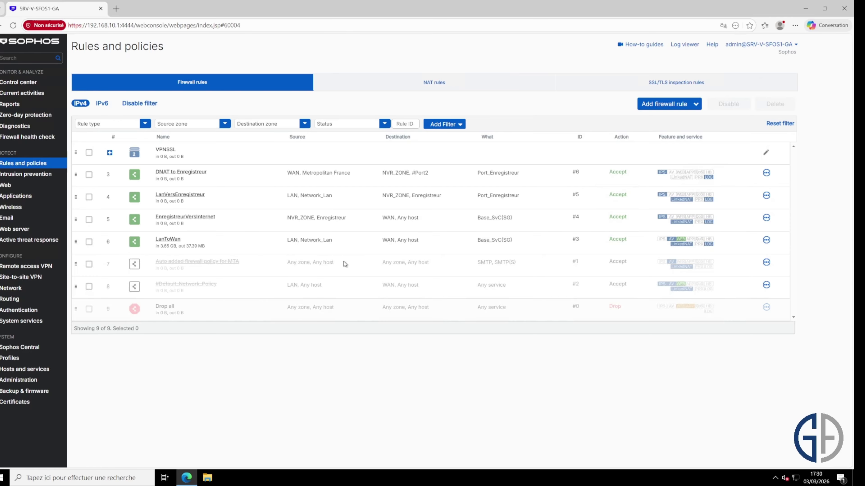
- Open Administration > Device access to view the local service ACL
left_click(40, 378)
left_click(195, 84)
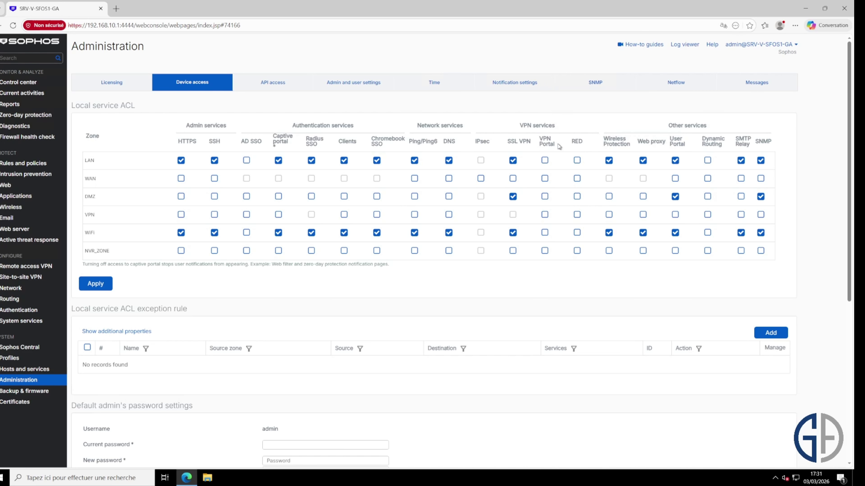
- Tick VPN Portal for the LAN zone and Ping/Ping6 for the VPN zone, then apply and confirm
left_click_drag(560, 147, 540, 138)
left_click(540, 139)
left_click(544, 162)
left_click(414, 217)
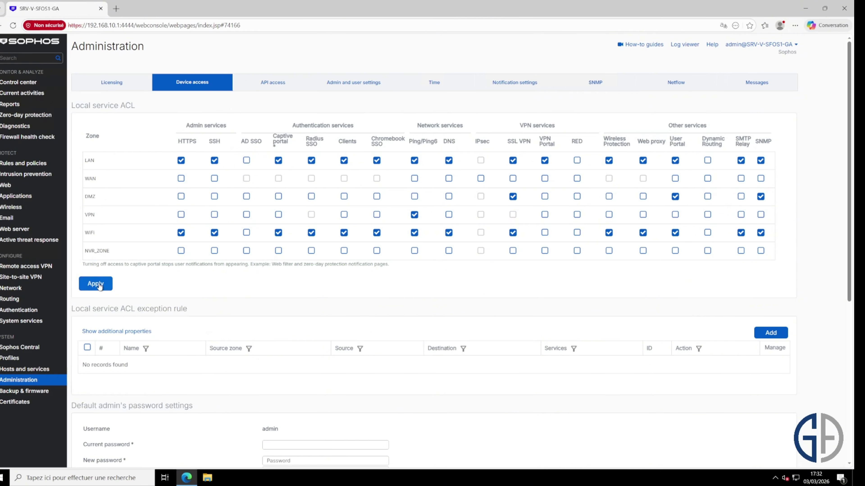
left_click(106, 283)
left_click(405, 261)
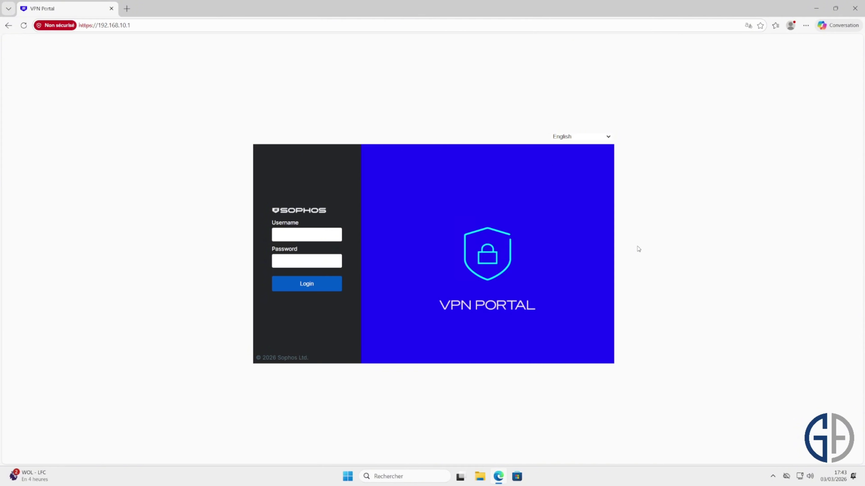
- Log into the VPN Portal as testvpn with the saved username and the account password
left_click(304, 231)
left_click(310, 260)
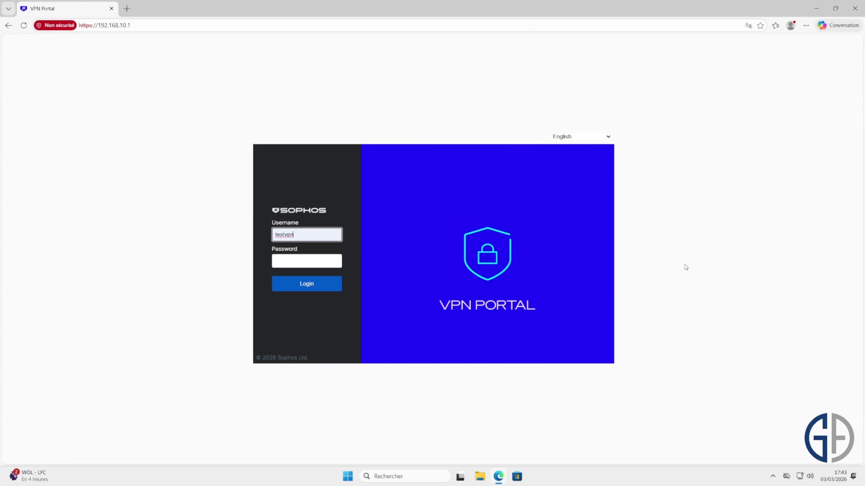
key("Tab")
type("***")
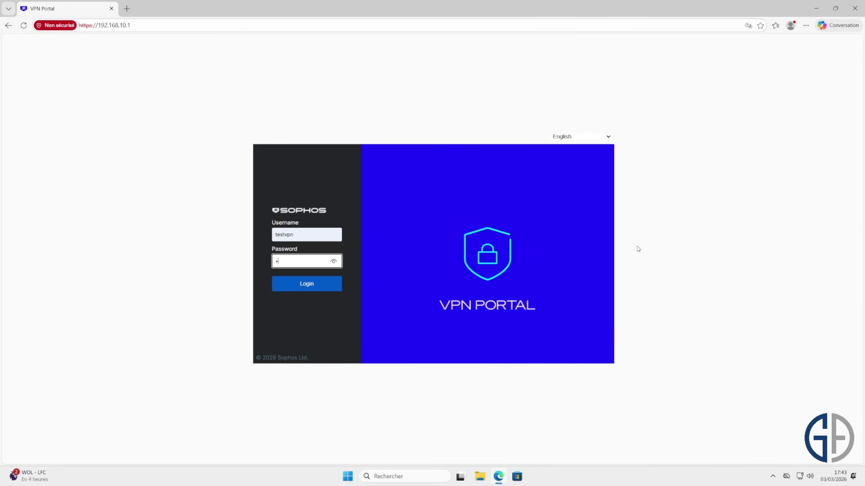
type("********")
key("Return")
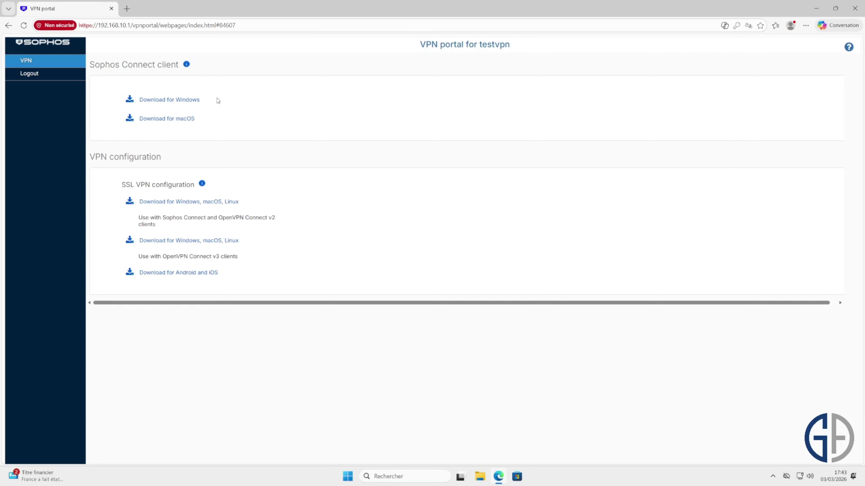
- Download the Sophos Connect client for Windows from the VPN Portal
left_click_drag(178, 65, 89, 65)
left_click(262, 92)
left_click_drag(217, 218, 279, 220)
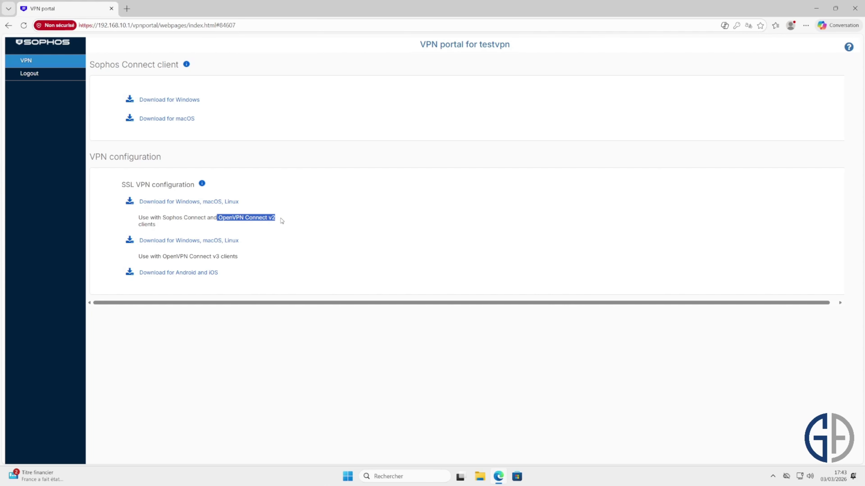
left_click(274, 225)
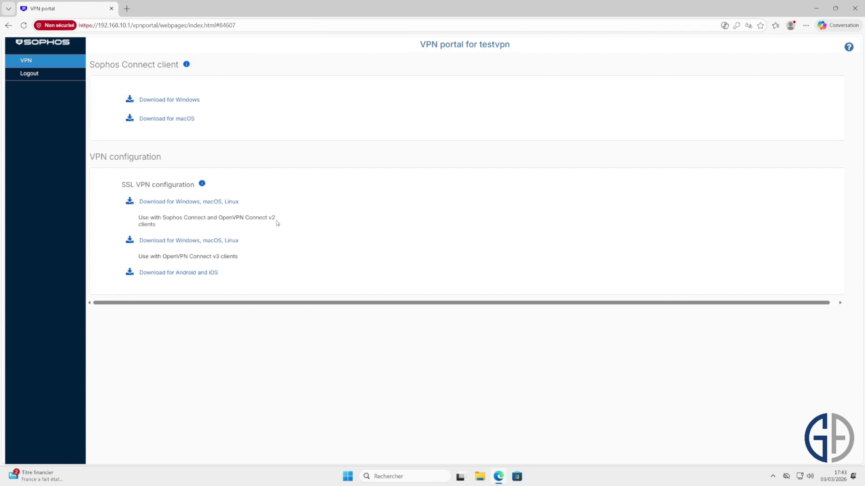
left_click_drag(278, 218, 219, 222)
left_click_drag(243, 258, 215, 258)
left_click(276, 258)
mouse_move(187, 62)
left_click(191, 99)
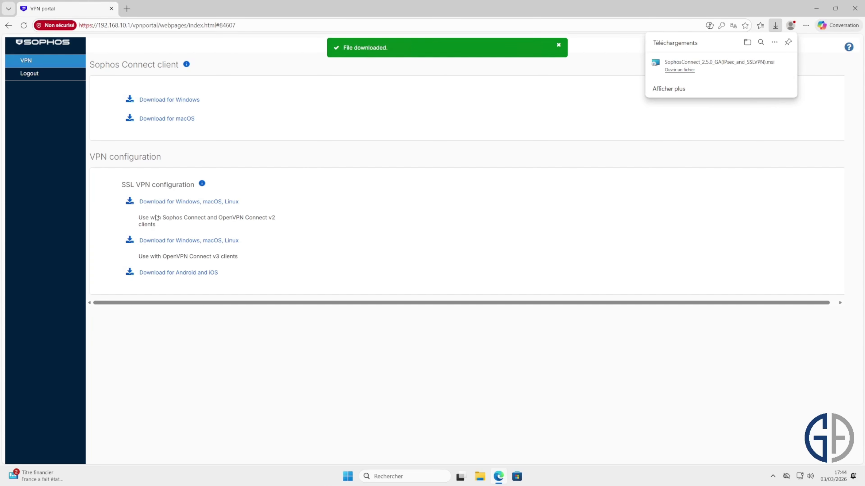
- Download the SSL VPN configuration marked for use with Sophos Connect
left_click_drag(138, 218, 208, 219)
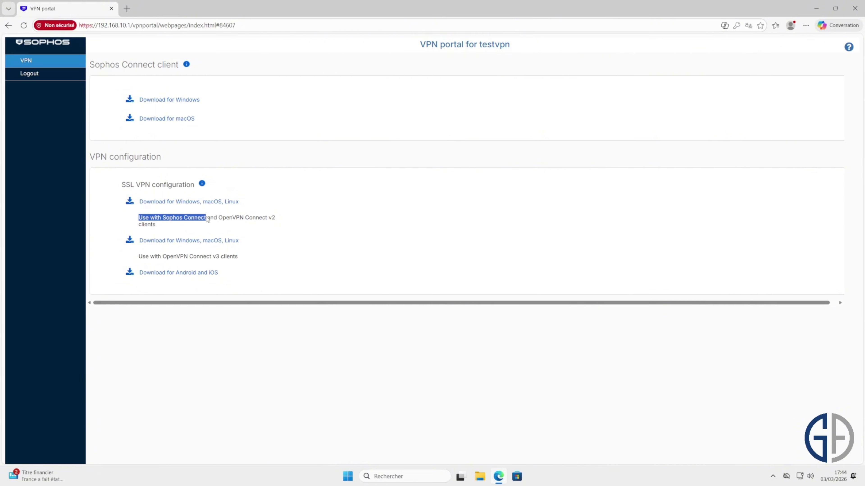
left_click(177, 202)
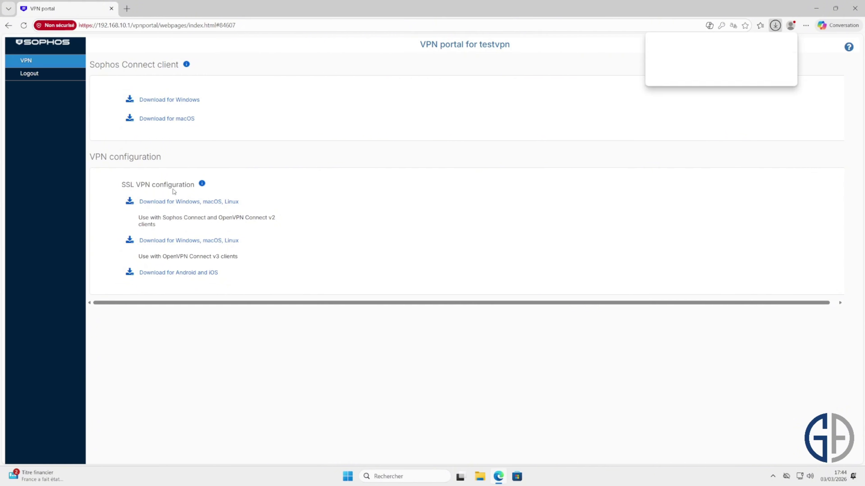
left_click(473, 238)
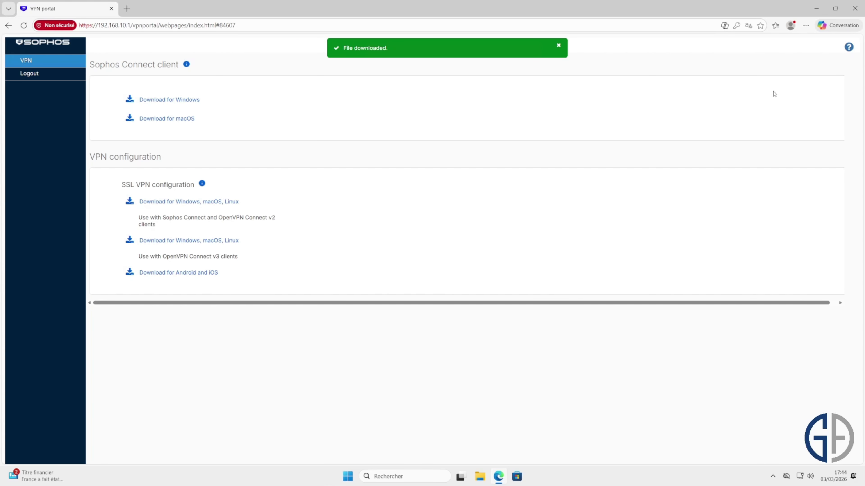
- Install Sophos Connect from the downloaded msi, accepting the licence and launching it at finish
left_click(806, 26)
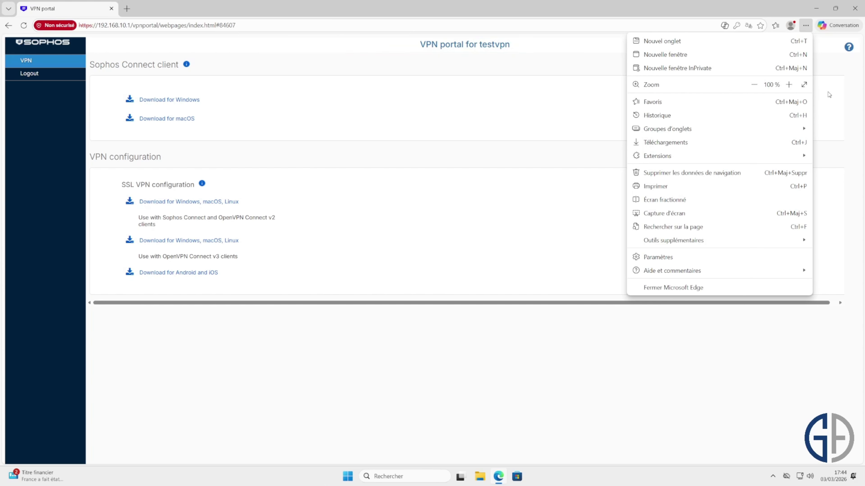
left_click(480, 477)
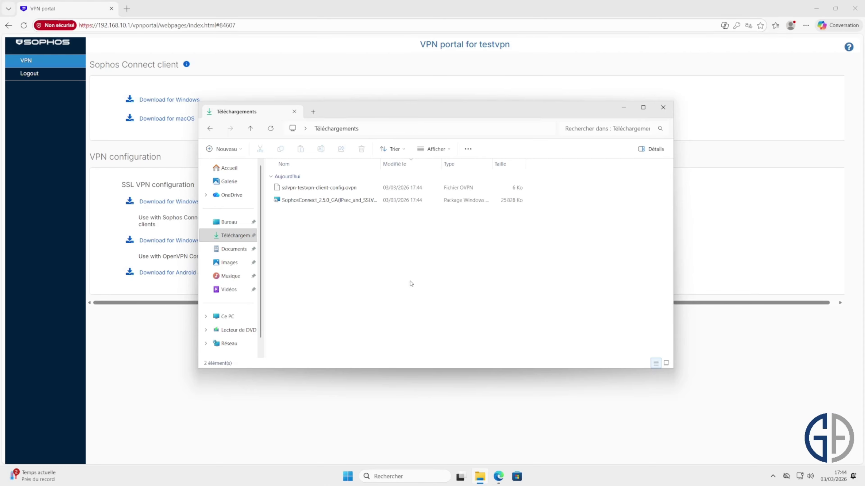
double_click(348, 204)
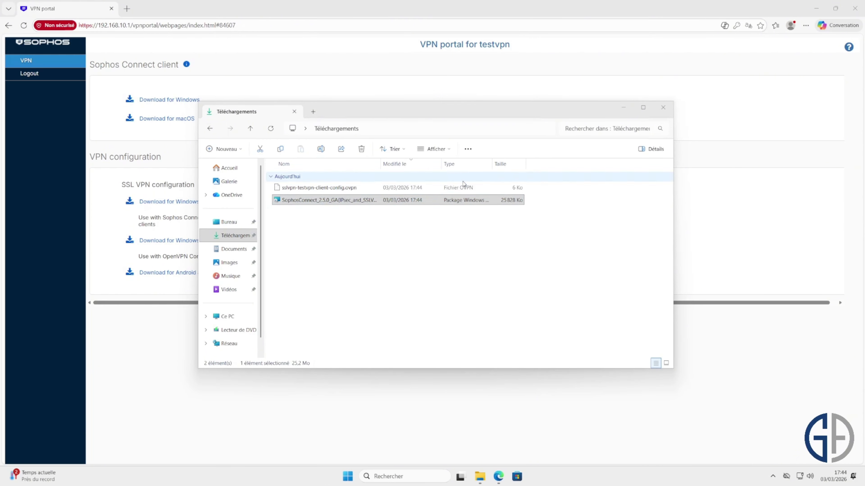
left_click(469, 303)
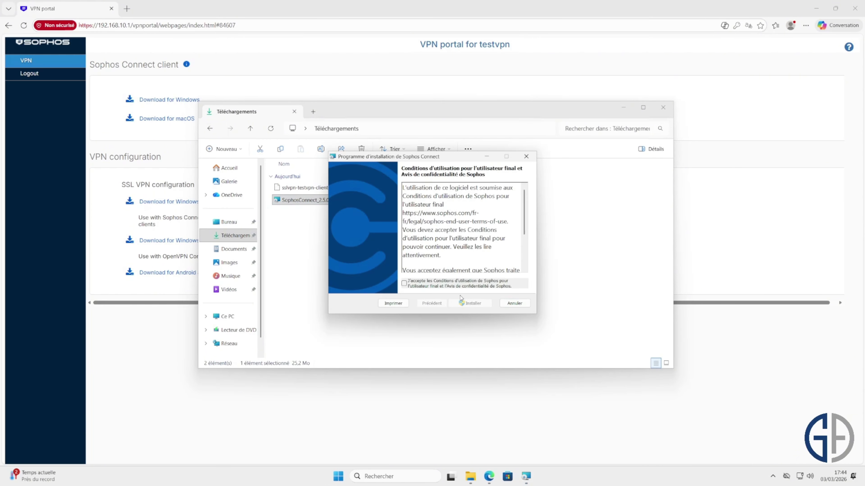
left_click(403, 283)
left_click(471, 303)
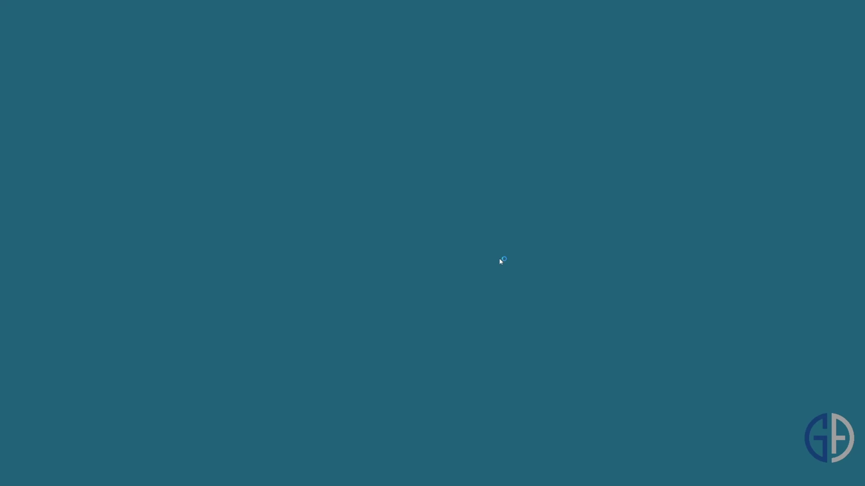
left_click(424, 312)
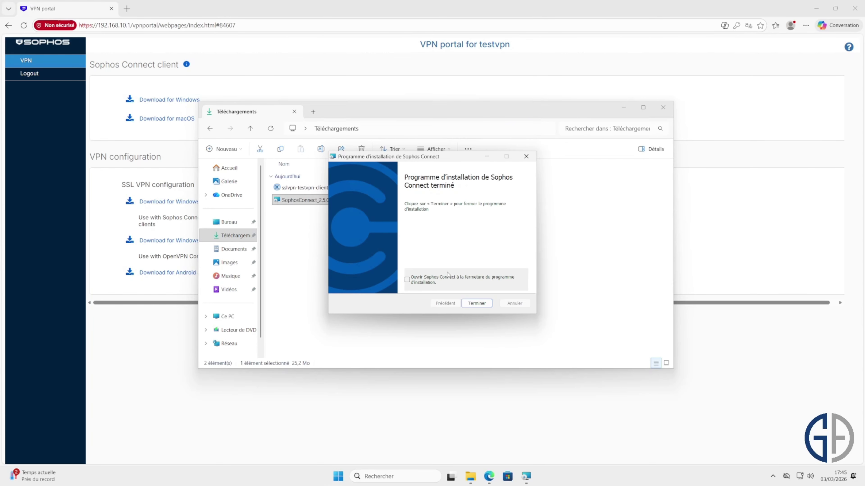
left_click(438, 279)
left_click(475, 303)
- Pin the Sophos Connect tray icon to the taskbar and open the client window
left_click(772, 477)
left_click_drag(769, 454, 774, 478)
left_click(772, 479)
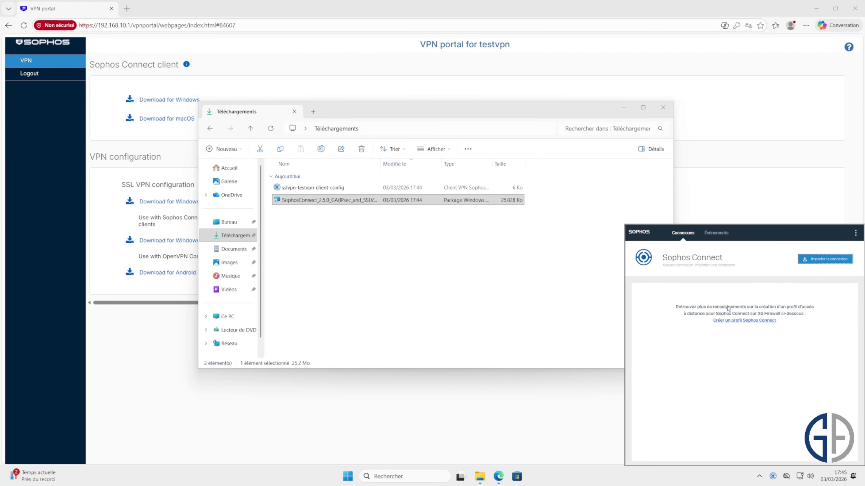
- Import sslvpn-testvpn-client-config from the Downloads folder into Sophos Connect
left_click(825, 260)
left_click(472, 348)
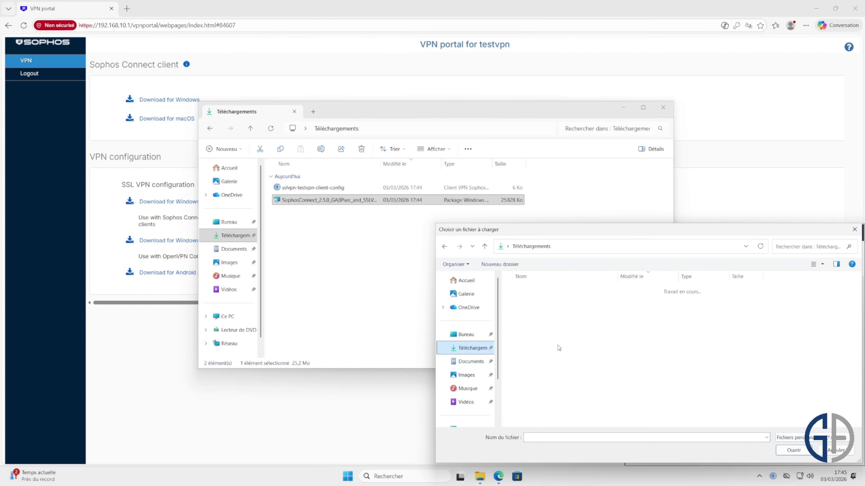
double_click(600, 301)
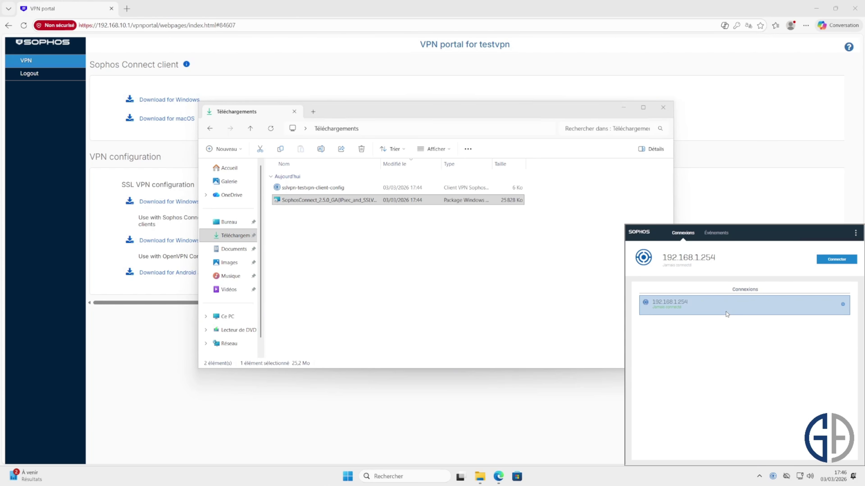
- Enter username testvpn in Sophos Connect, then log out of the VPN Portal and close Edge and Explorer
left_click(837, 260)
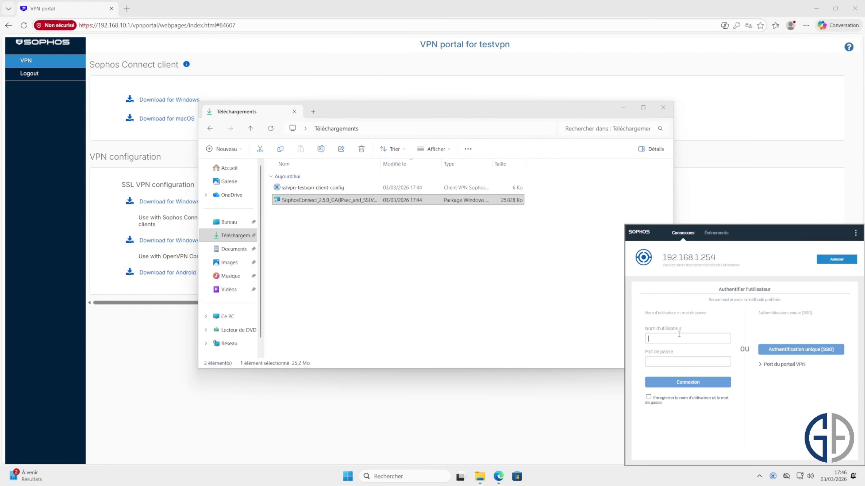
type("testvpn")
left_click(688, 59)
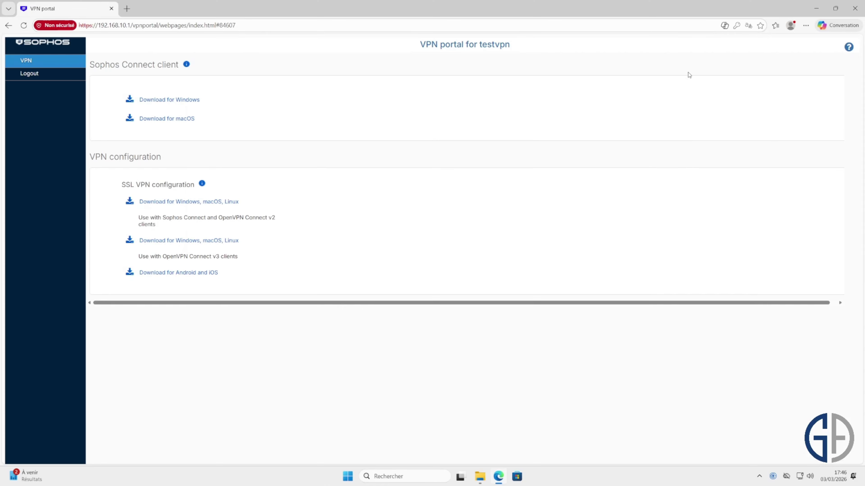
left_click(41, 76)
left_click(854, 8)
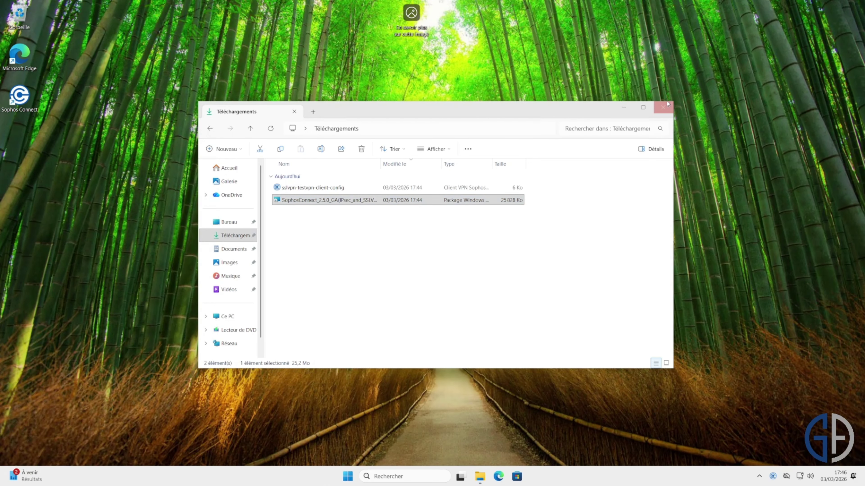
left_click(663, 107)
- Enter the VPN user's password in Sophos Connect and connect to 192.168.1.254
left_click(773, 476)
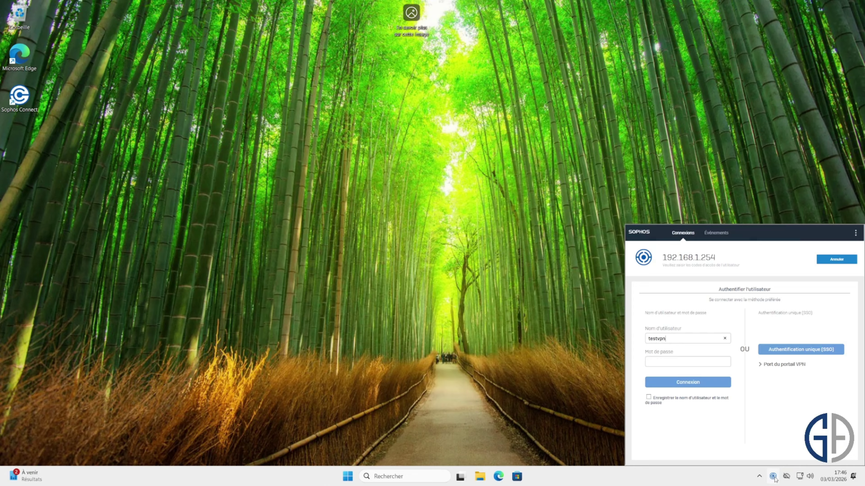
left_click(681, 364)
type("12345678910")
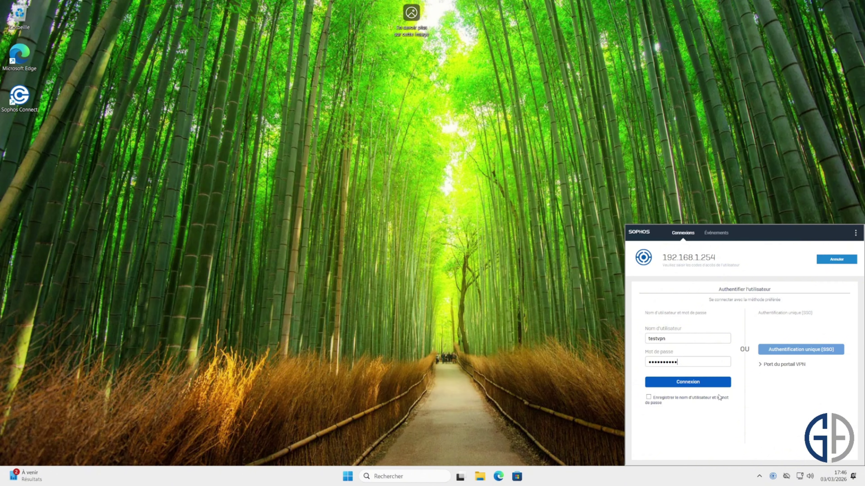
left_click(697, 383)
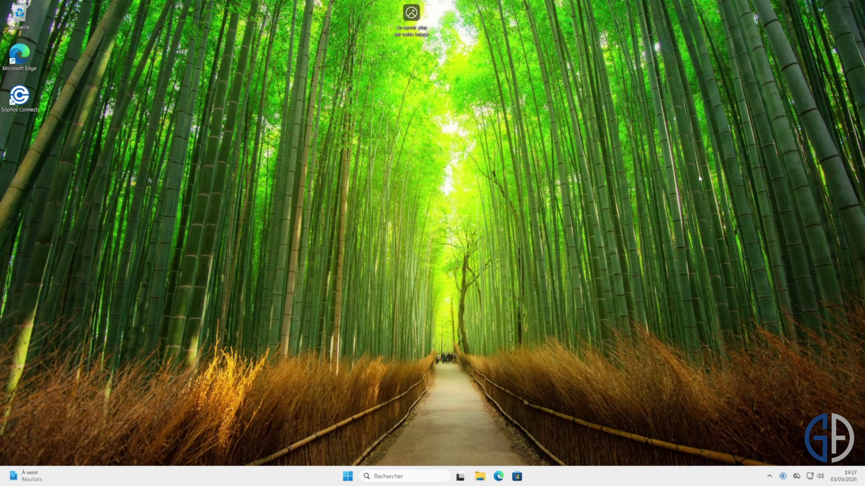
- Run ipconfig in a Command Prompt and select the IPv4 address 192.168.100.2
key("super+r")
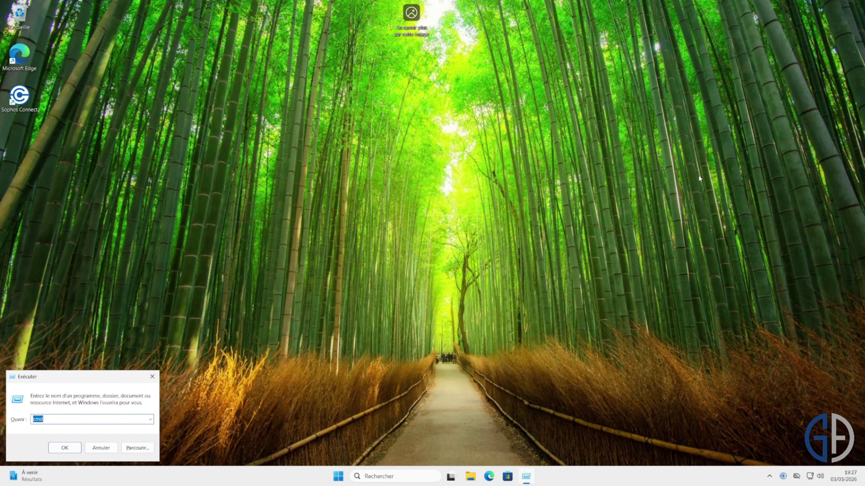
key("Return")
type("ipc")
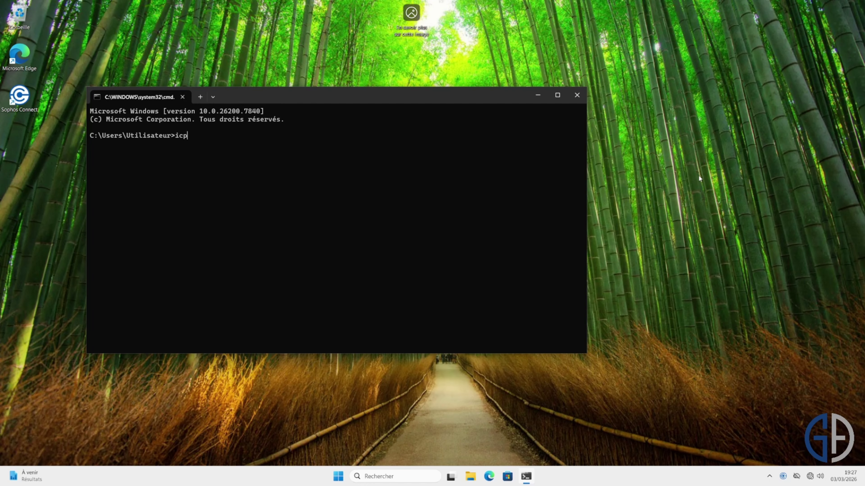
key("BackSpace")
key("BackSpace")
type("pconfig")
key("Return")
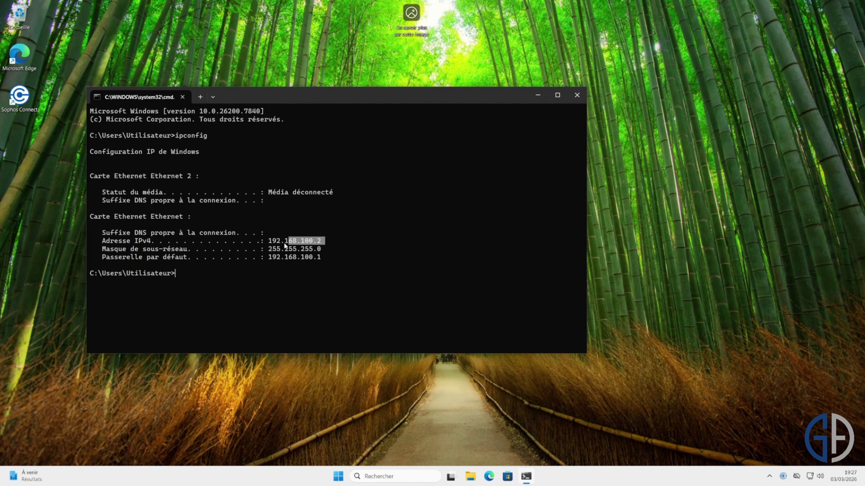
left_click_drag(267, 242, 268, 238)
left_click(489, 477)
type("h")
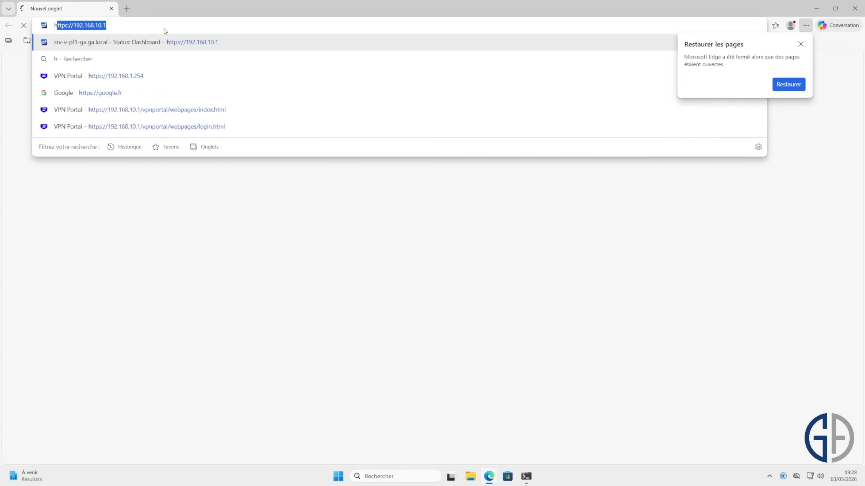
type("ttps://192.168.100.2")
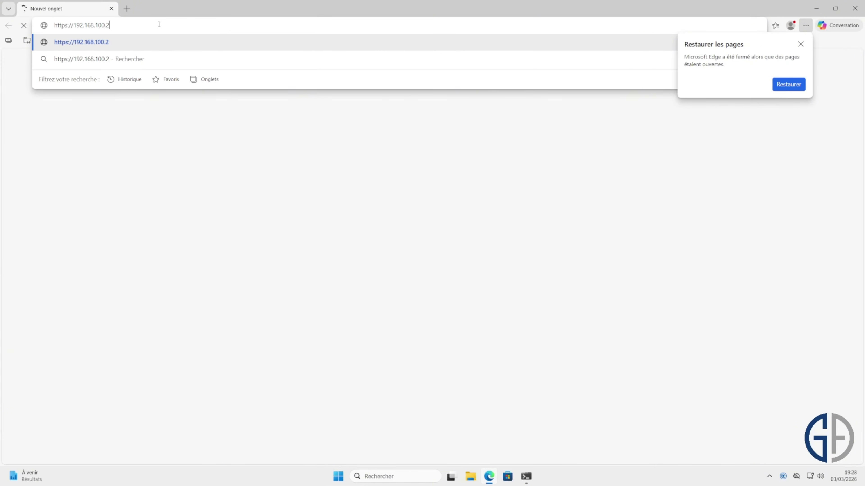
key("BackSpace")
type("1")
key("Return")
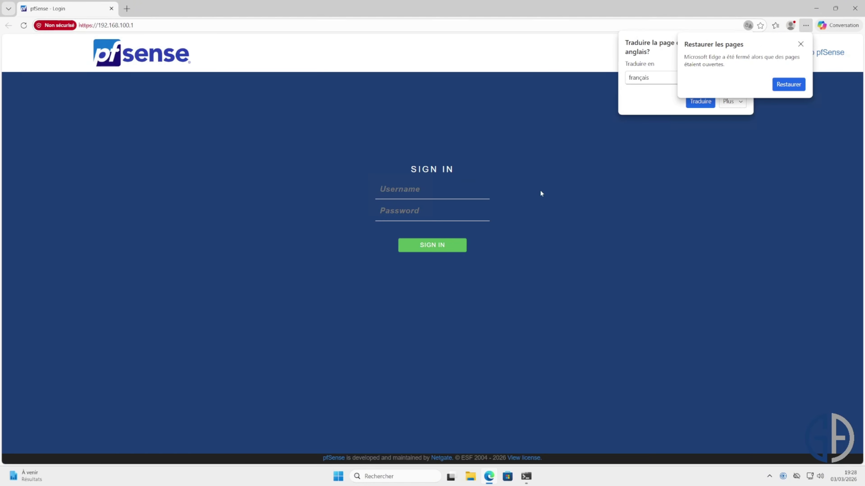
left_click(516, 208)
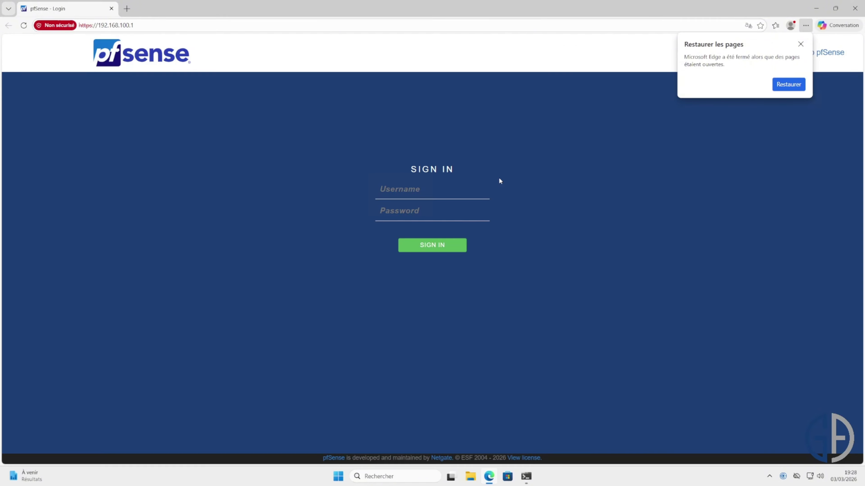
left_click(857, 9)
- Ping 192.168.10.5 and stop it after getting no replies
left_click(348, 267)
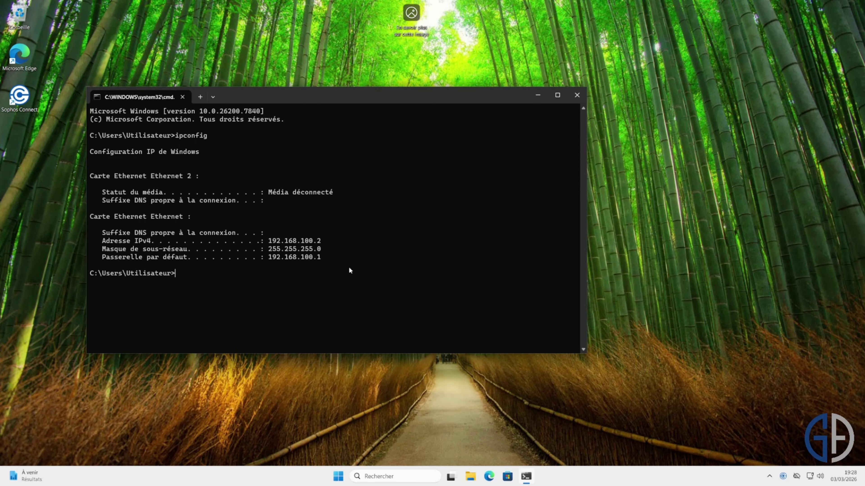
type("ping 192")
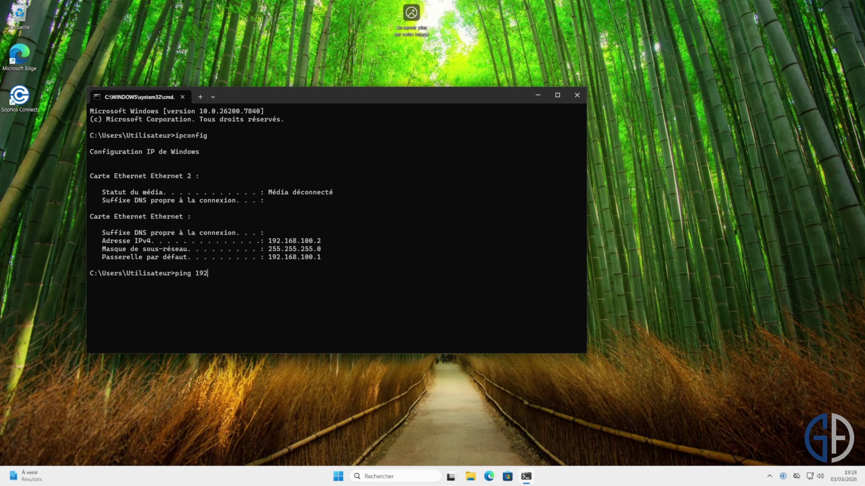
type(".168.10.5")
key("Return")
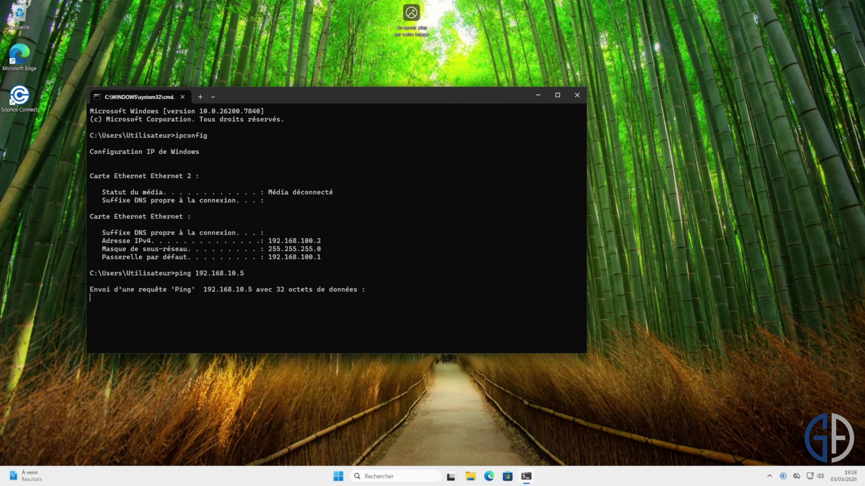
key("ctrl+c")
- Ping 192.168.1.254, which times out with 100% loss, and reopen Sophos Connect
key("Up")
key("BackSpace")
key("BackSpace")
key("BackSpace")
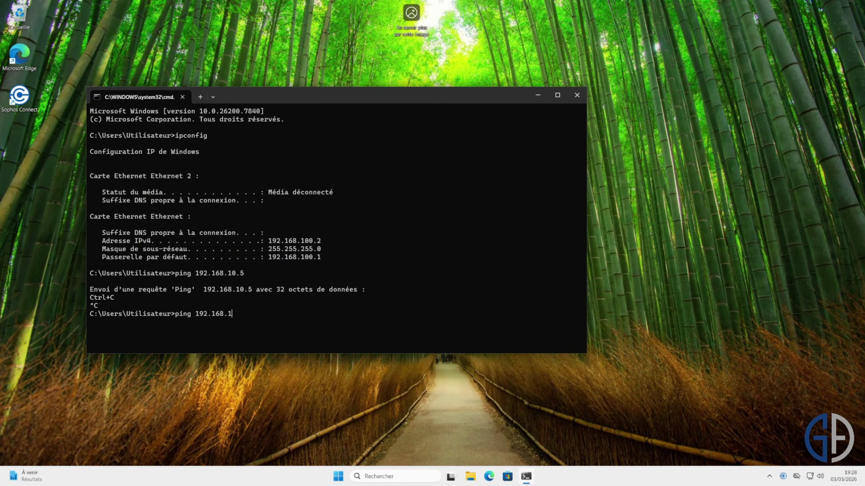
type(".254")
key("Return")
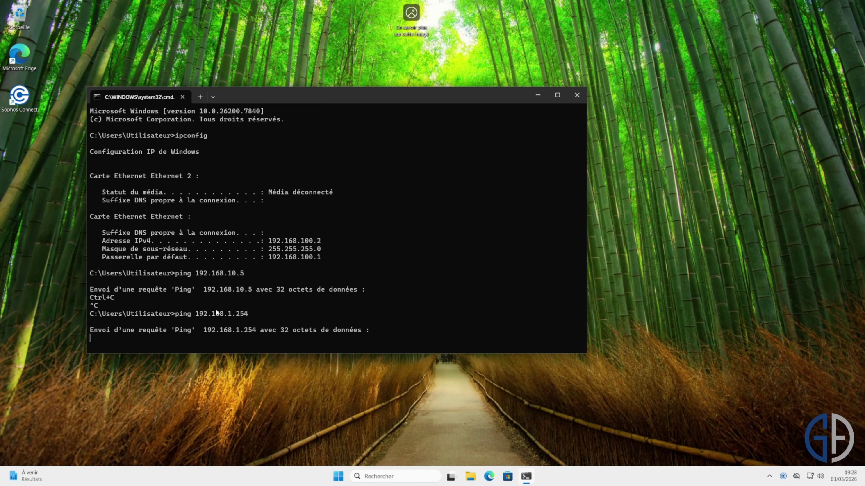
key("ctrl+c")
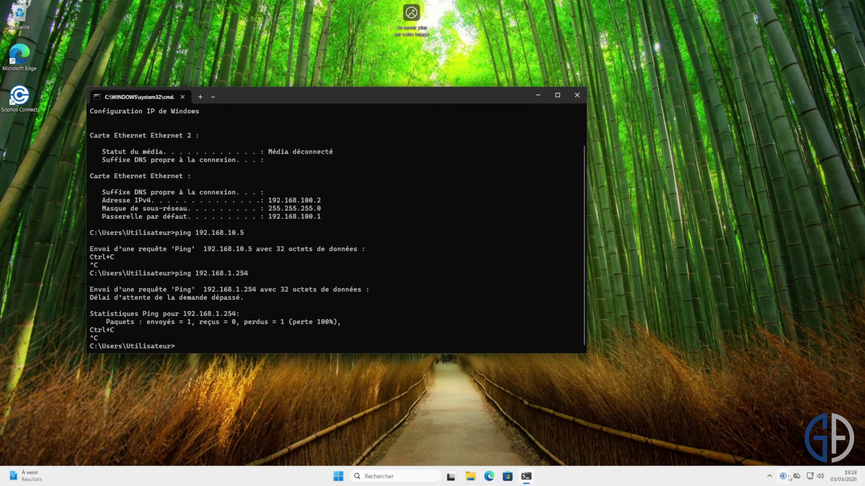
left_click(783, 476)
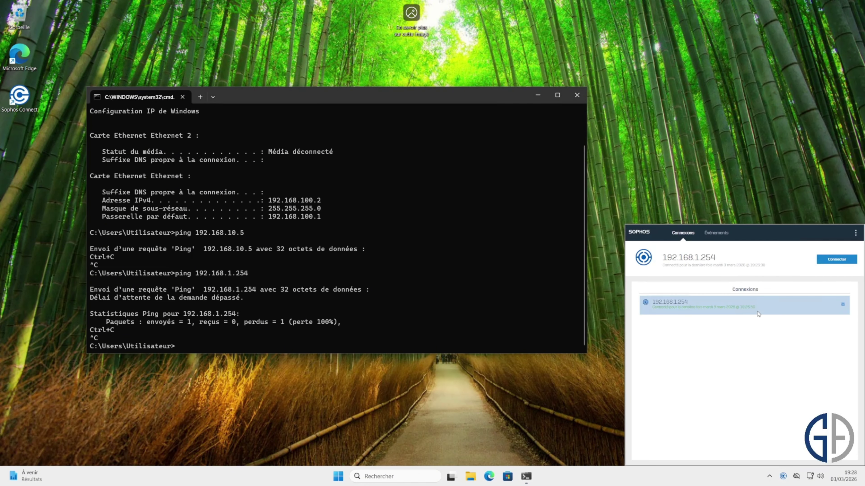
- Connect the VPN, then ping 192.168.10.5 (3/3 replies) and geek-advisor.local (192.168.10.6)
left_click(849, 262)
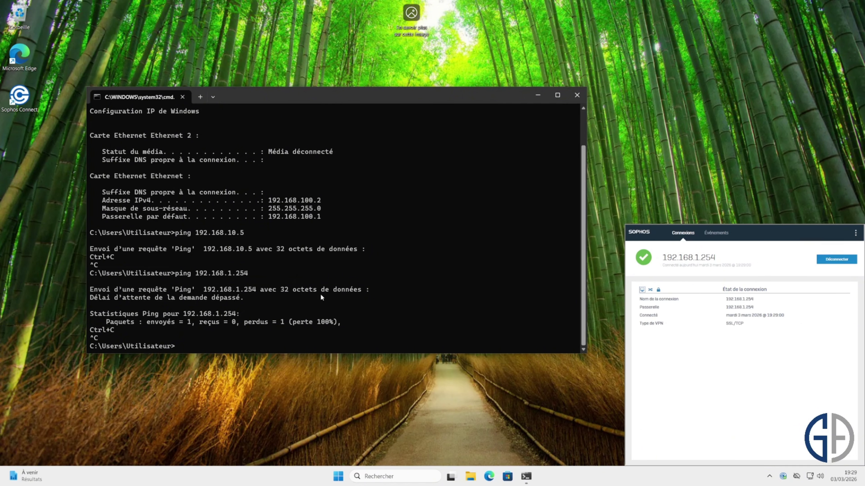
left_click(272, 322)
key("Up")
key("Up")
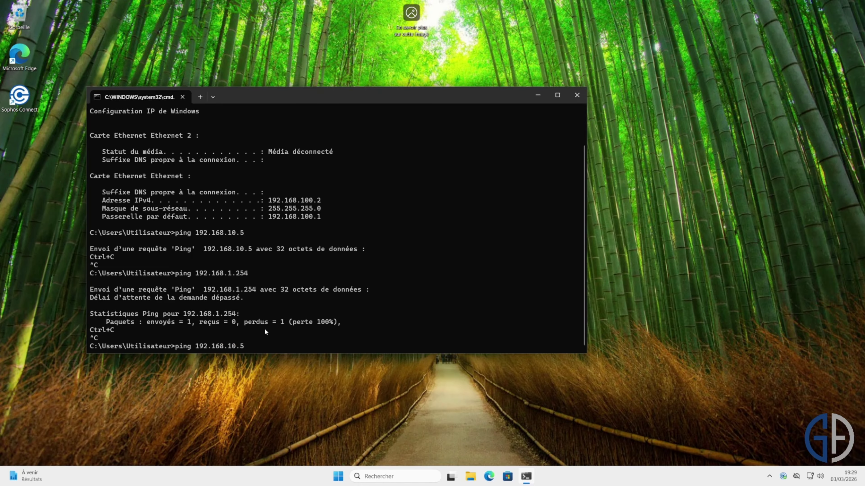
key("Return")
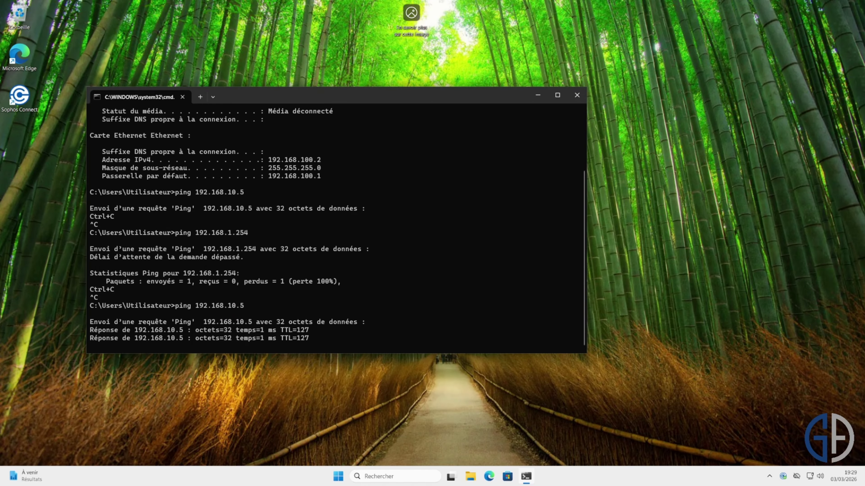
key("ctrl+c")
type("pi")
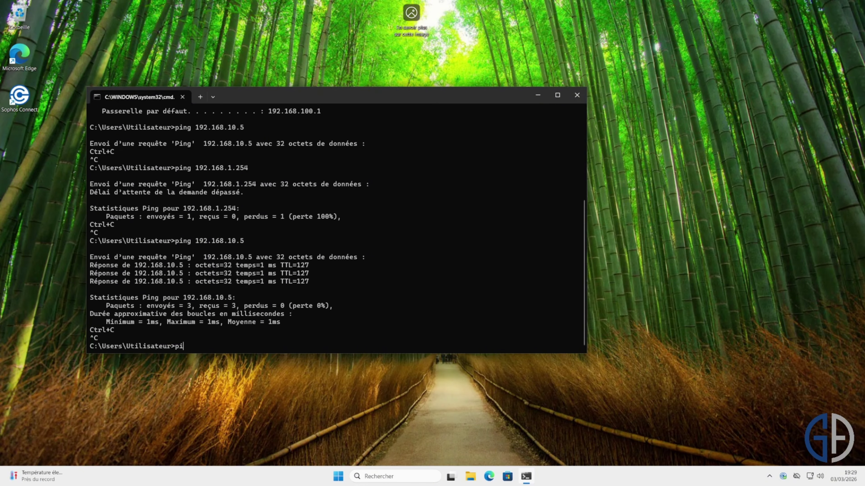
type("ng geek-advisor.local")
key("Return")
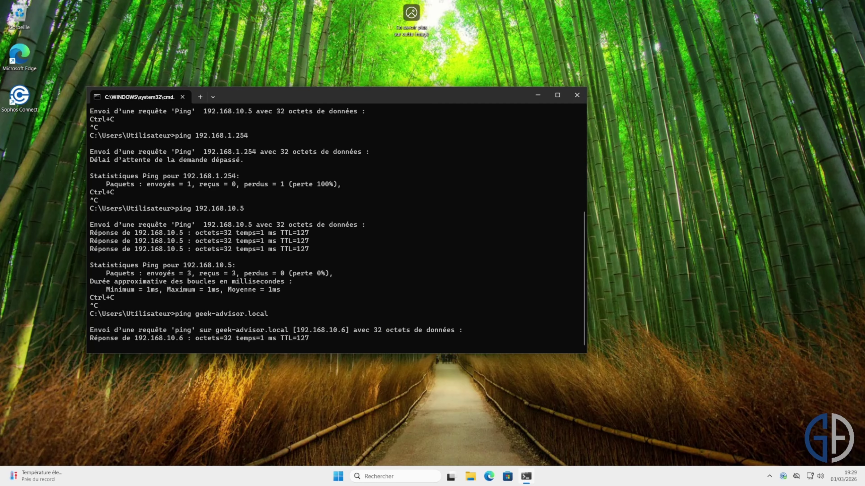